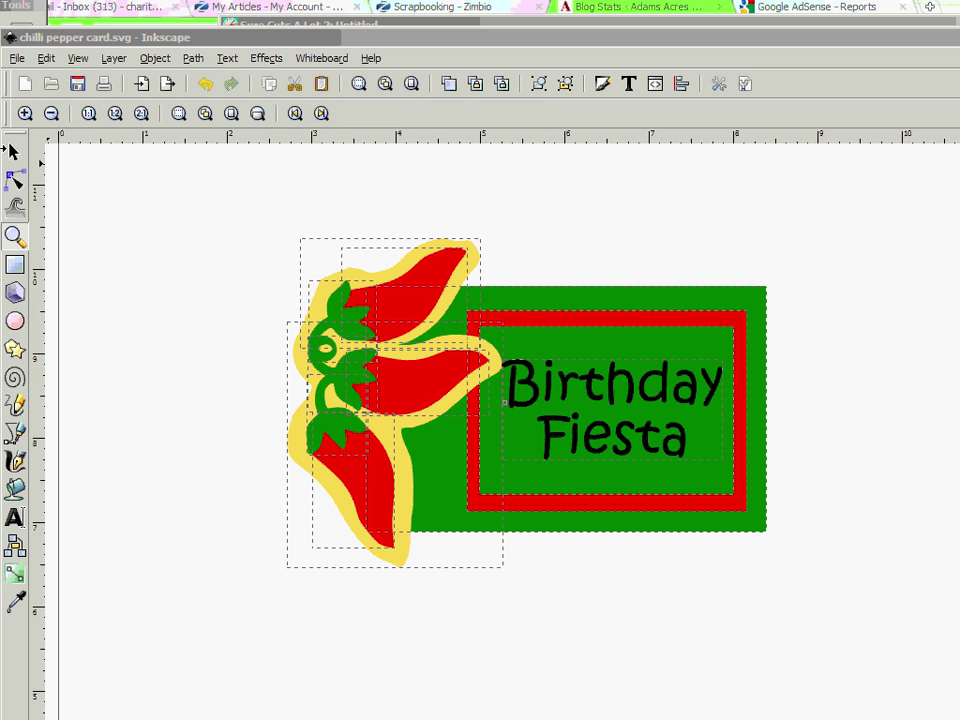
# Step: Select all, switch the canvas to Outline display mode, then deselect everything
pyautogui.click(14, 151)
pyautogui.hotkey('ctrl', 'a')
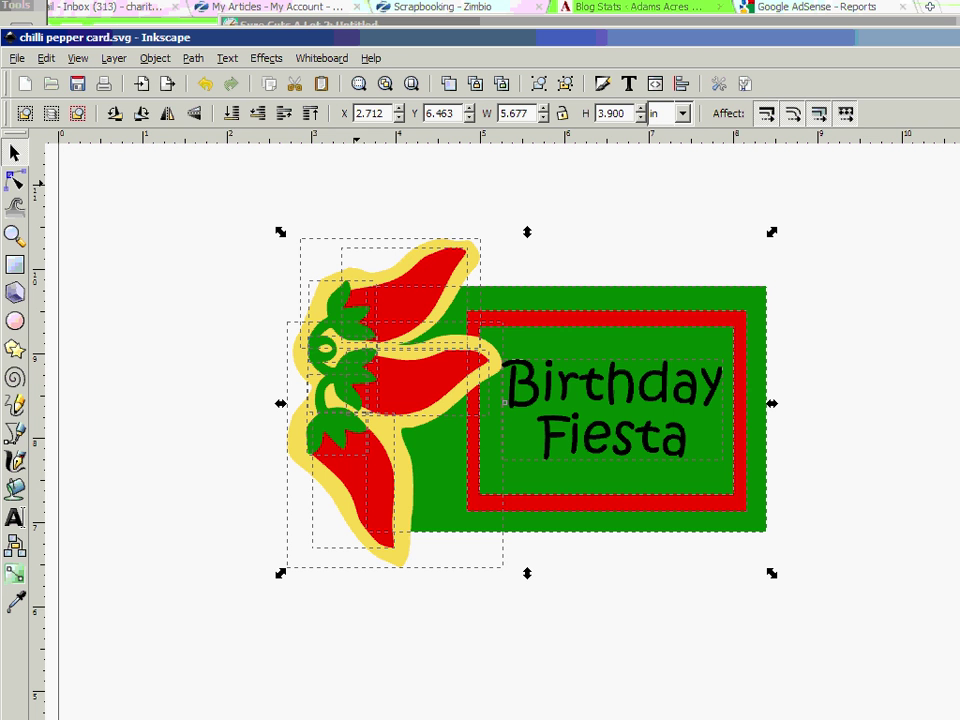
pyautogui.click(82, 59)
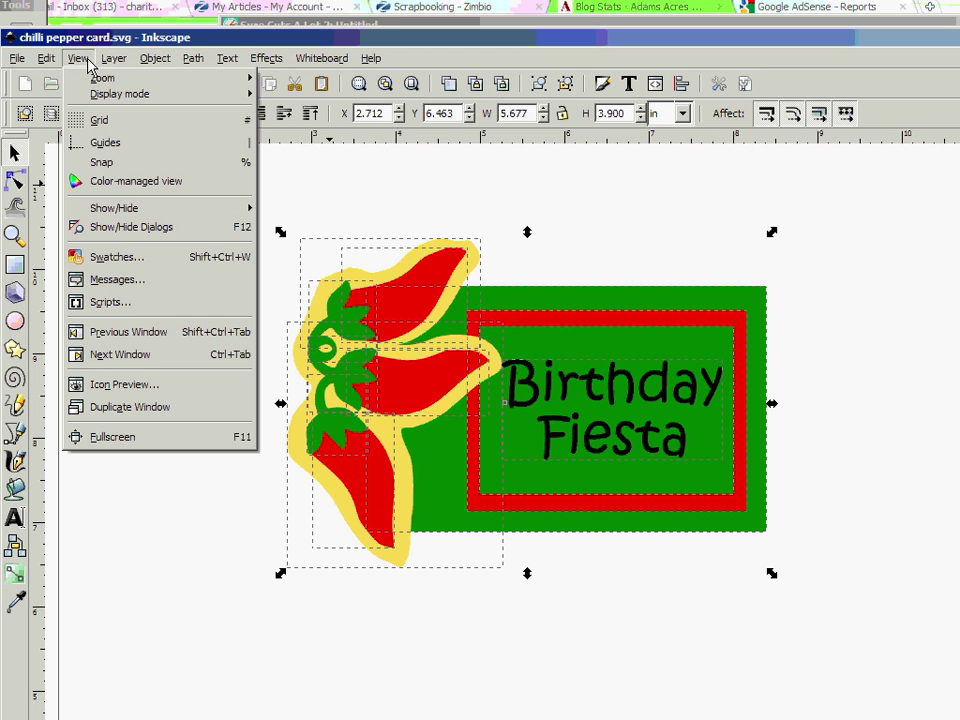
pyautogui.moveTo(100, 94)
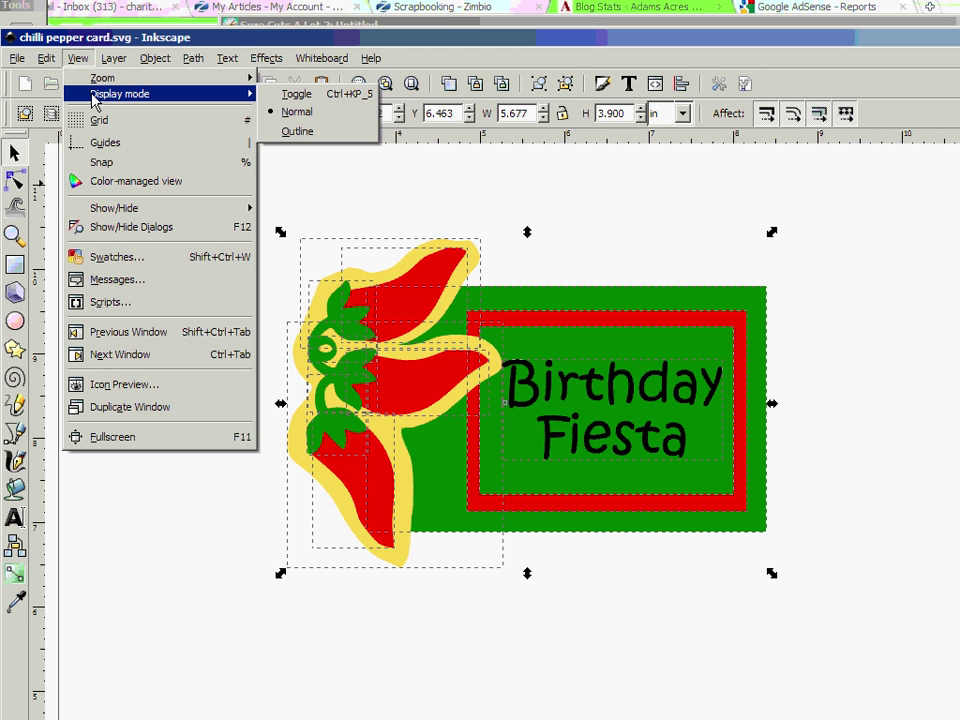
pyautogui.click(270, 131)
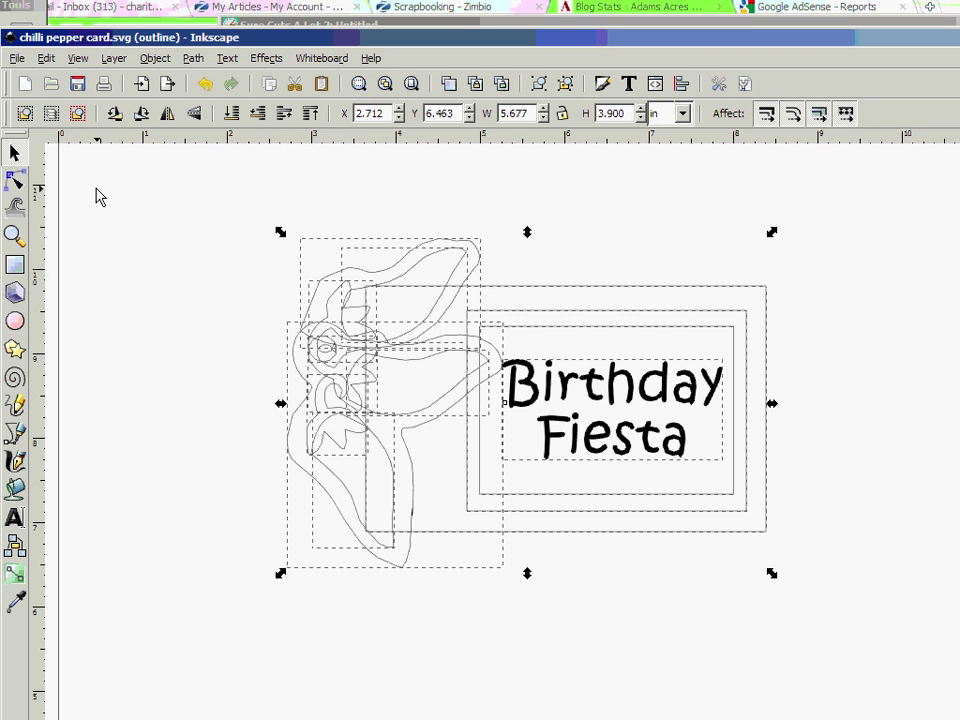
pyautogui.click(167, 263)
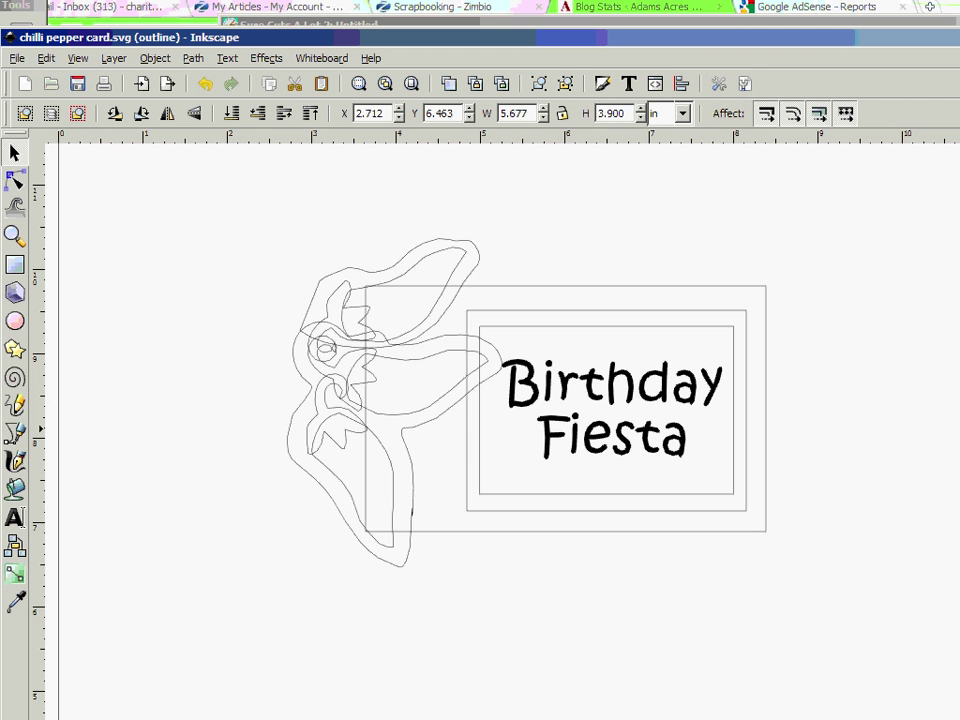
pyautogui.scroll(5, 500, 420)
pyautogui.scroll(-5, 500, 420)
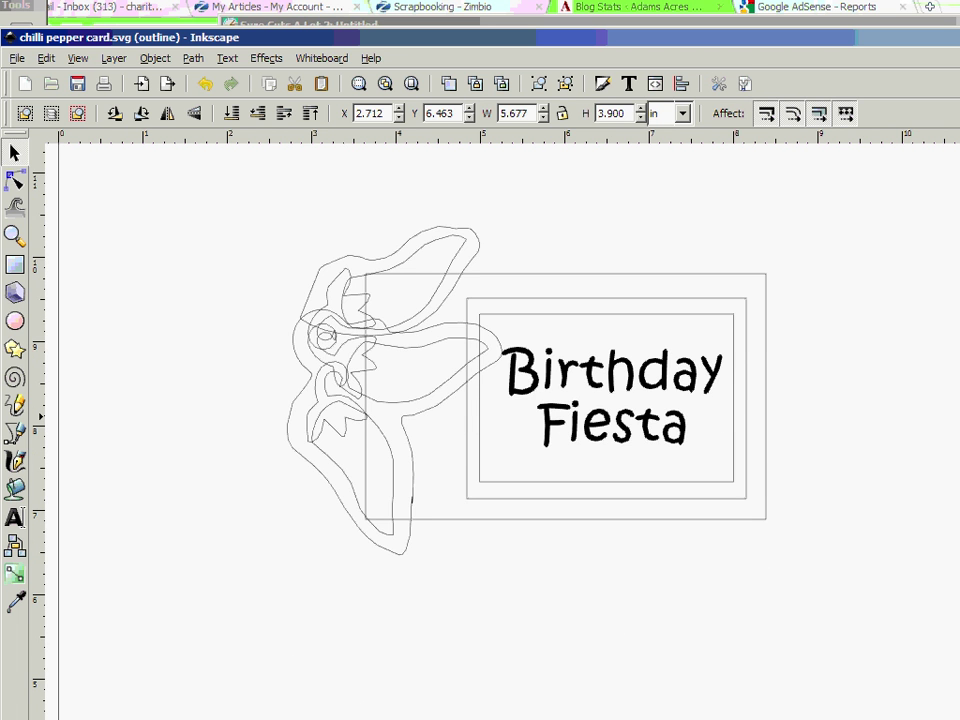
pyautogui.scroll(-1, 500, 420)
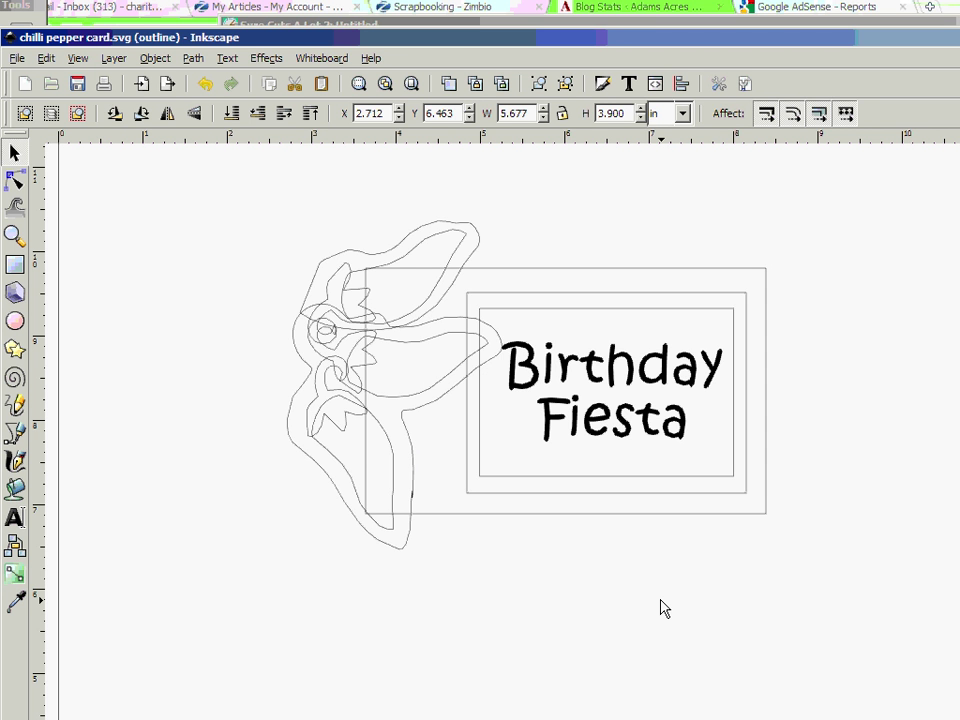
# Step: Drag the outer card rectangle down-right and the red frame rectangle up-right
pyautogui.click(607, 514)
pyautogui.moveTo(607, 516); pyautogui.dragTo(764, 698)
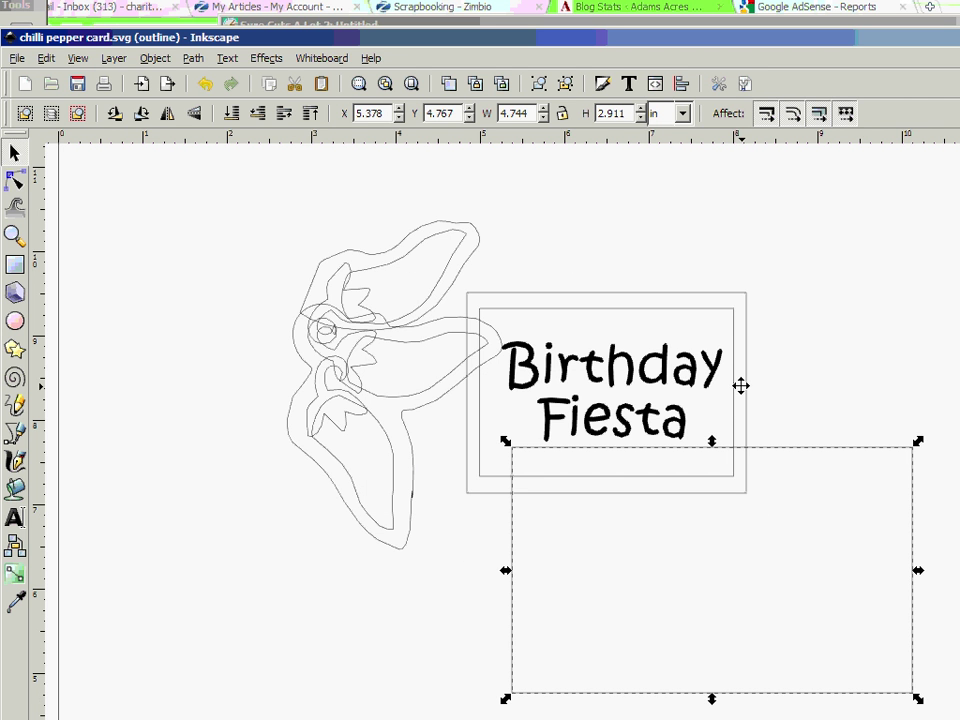
pyautogui.moveTo(740, 385); pyautogui.dragTo(884, 298)
pyautogui.scroll(5, 774, 529)
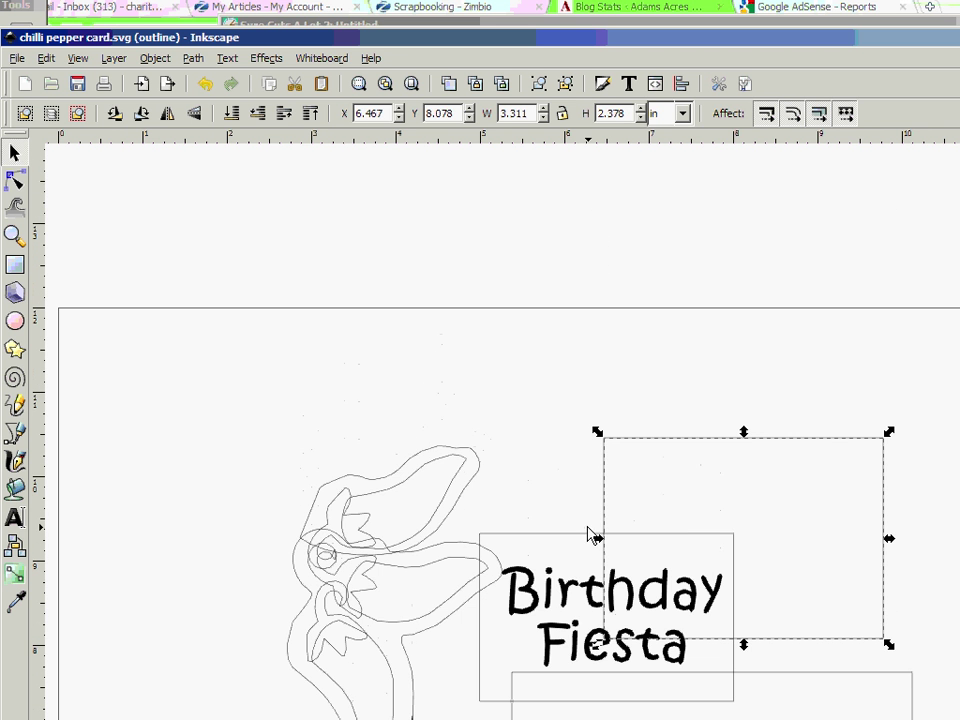
# Step: Select the whole chilli pepper group and move it toward the page's upper left
pyautogui.moveTo(222, 408); pyautogui.dragTo(403, 681)
pyautogui.click(231, 407)
pyautogui.moveTo(228, 402); pyautogui.dragTo(519, 606)
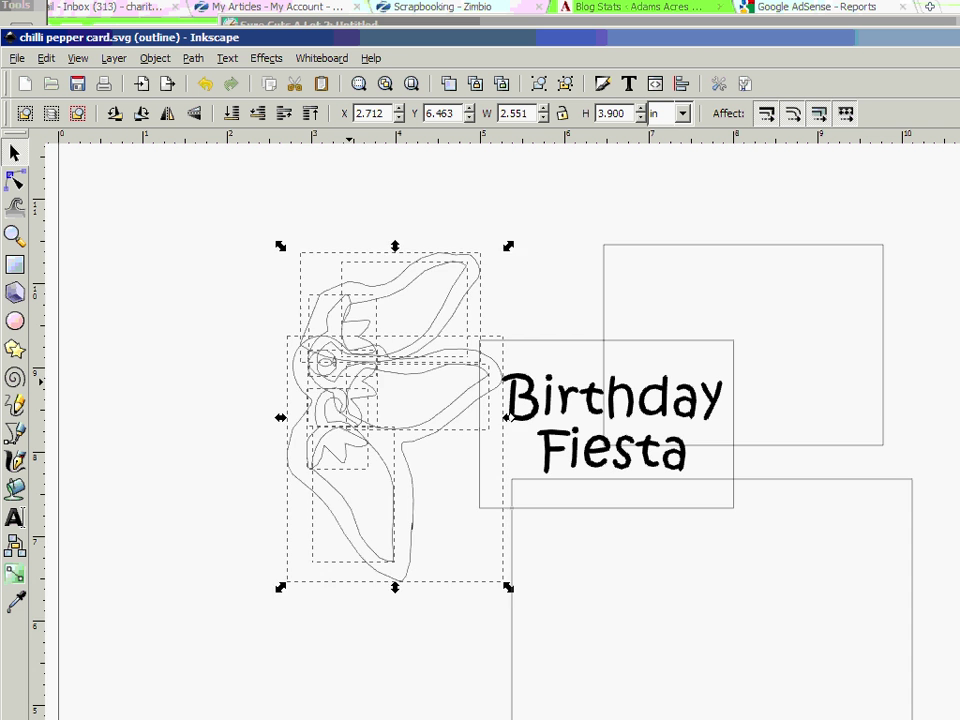
pyautogui.moveTo(358, 351); pyautogui.dragTo(189, 264)
pyautogui.scroll(6, 221, 388)
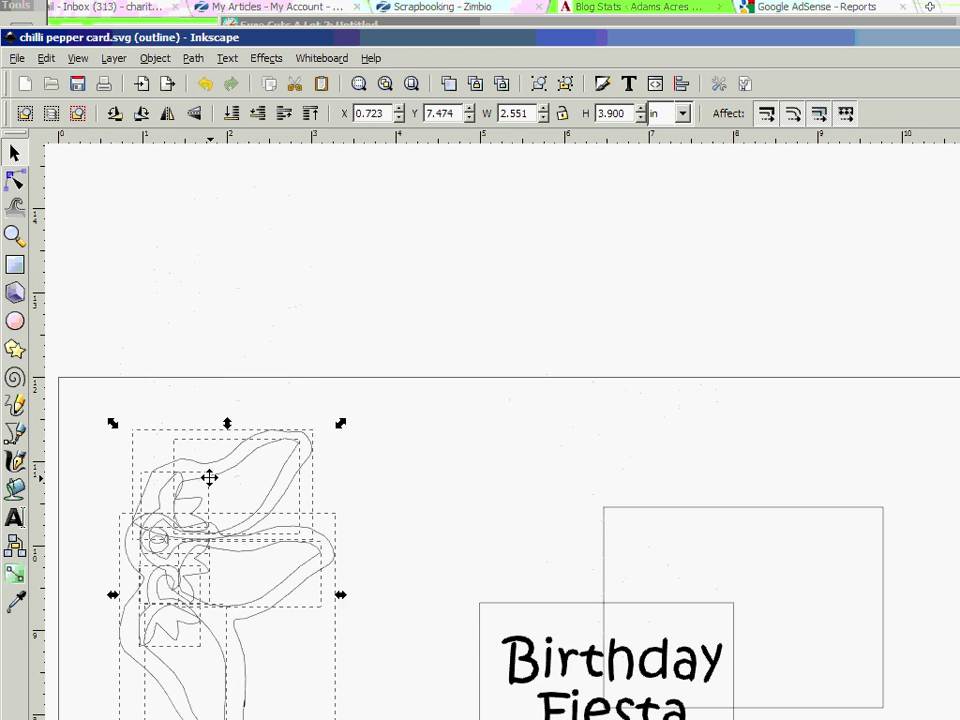
pyautogui.moveTo(209, 478); pyautogui.dragTo(167, 448)
# Step: Delete the Birthday Fiesta text and drag the small inner rectangle to the lower left
pyautogui.click(524, 648)
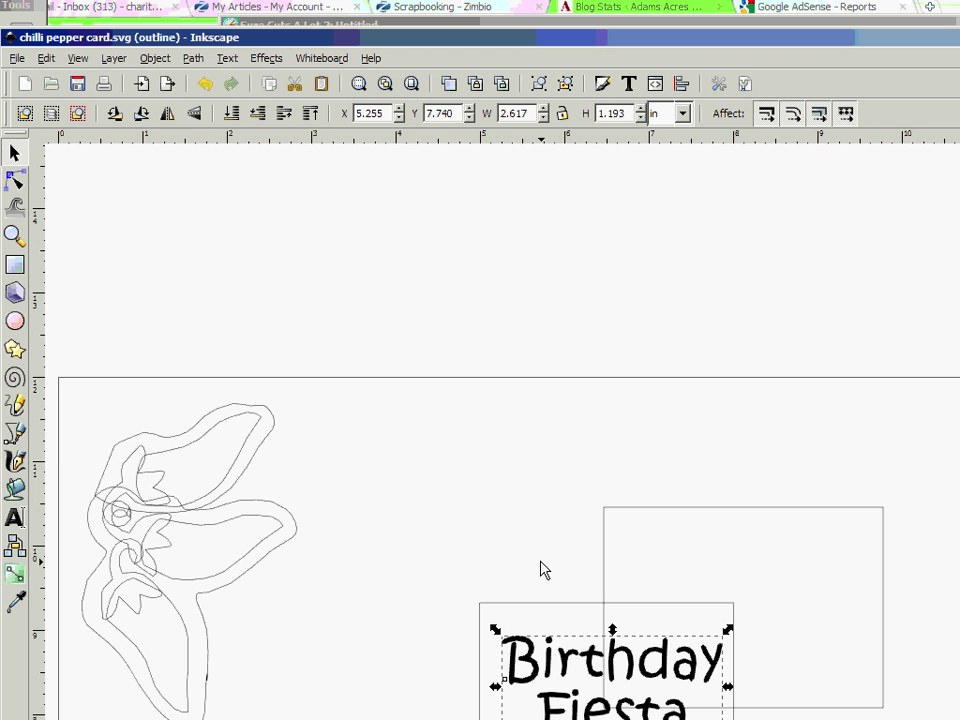
pyautogui.press('Delete')
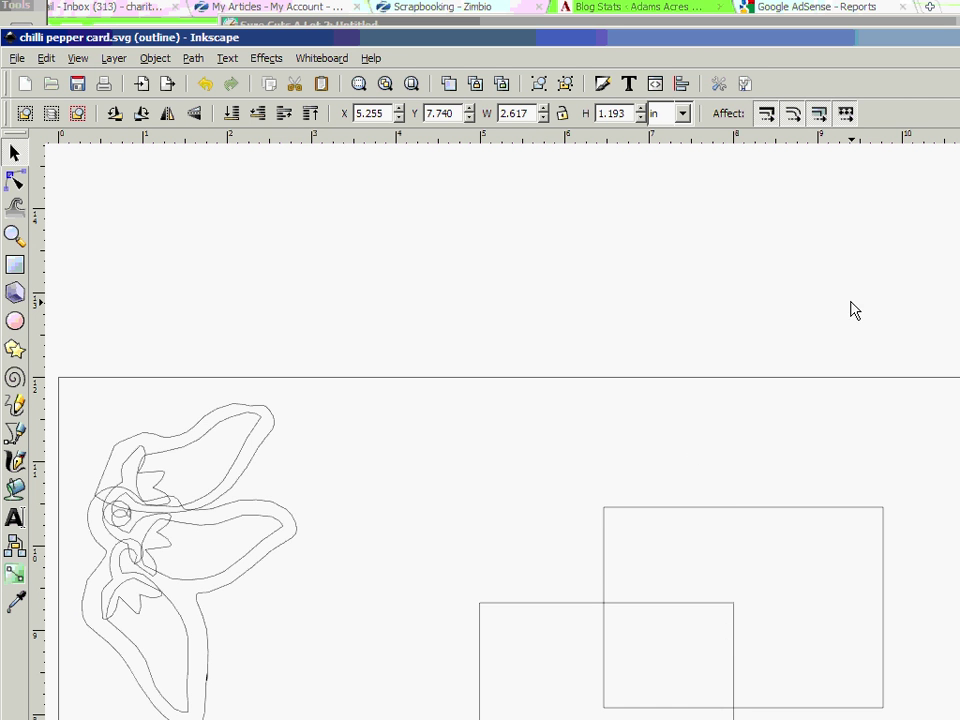
pyautogui.scroll(-3, 812, 530)
pyautogui.scroll(-3, 812, 515)
pyautogui.click(572, 379)
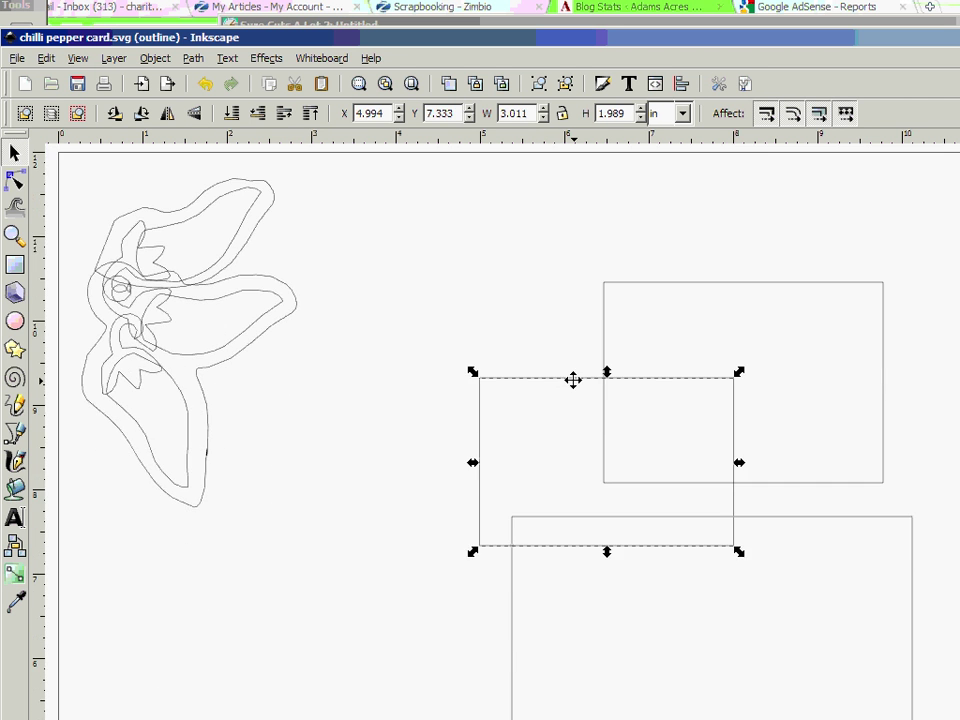
pyautogui.moveTo(570, 377); pyautogui.dragTo(191, 583)
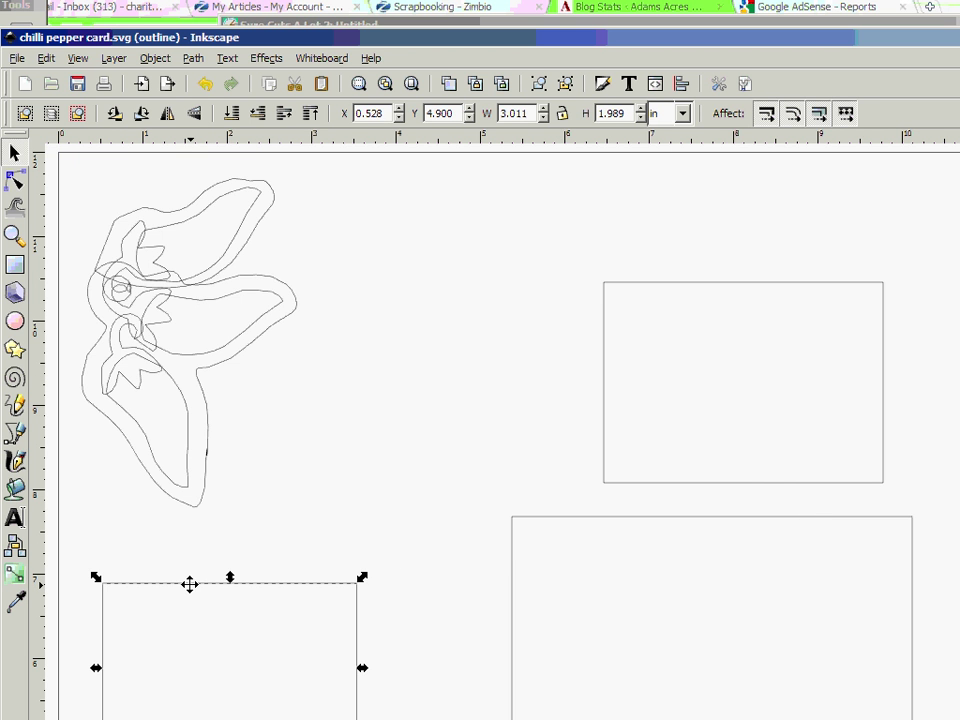
# Step: Switch the canvas back to Normal full-colour display mode and clear the selection
pyautogui.click(76, 57)
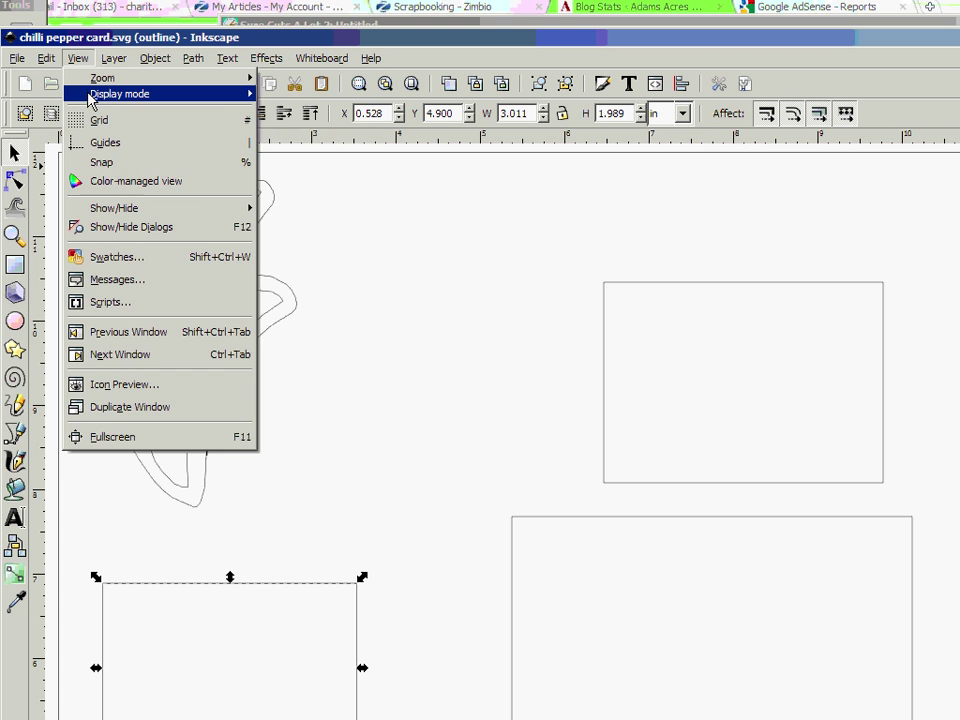
pyautogui.moveTo(66, 96)
pyautogui.click(296, 112)
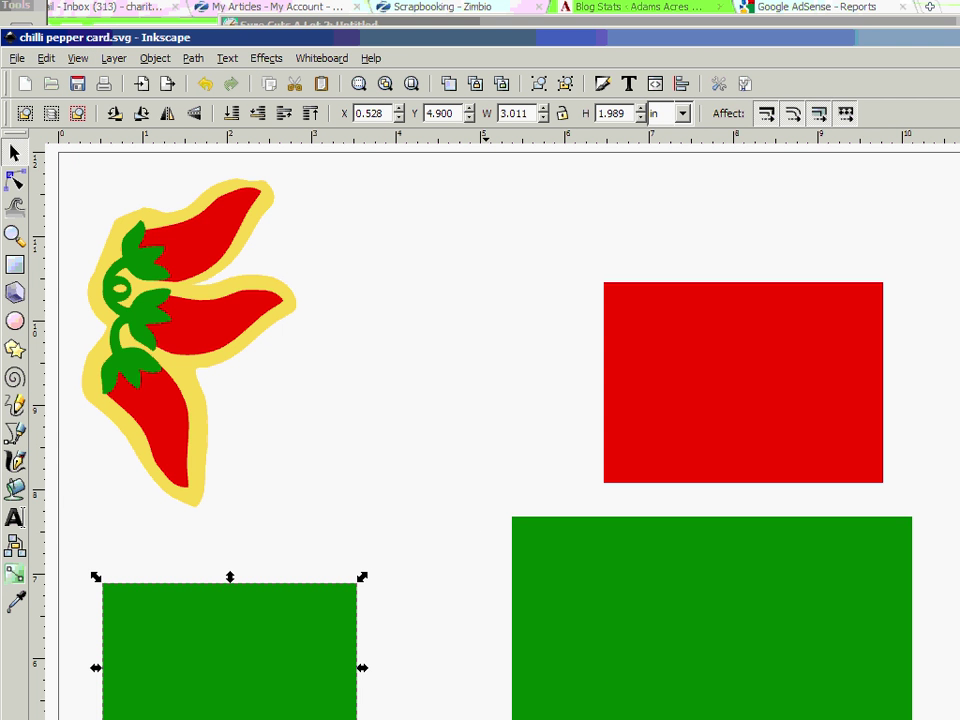
pyautogui.click(332, 566)
# Step: Fill the red rectangle and the large green rectangle with black
pyautogui.click(345, 600)
pyautogui.click(598, 617)
pyautogui.click(694, 410)
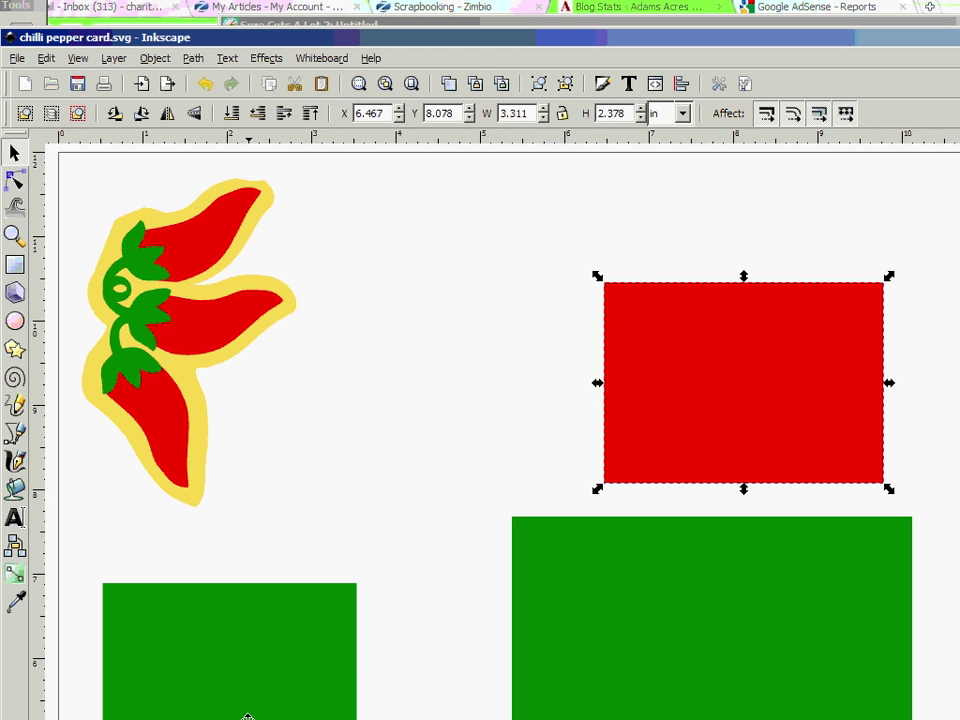
pyautogui.click(476, 711)
pyautogui.click(519, 681)
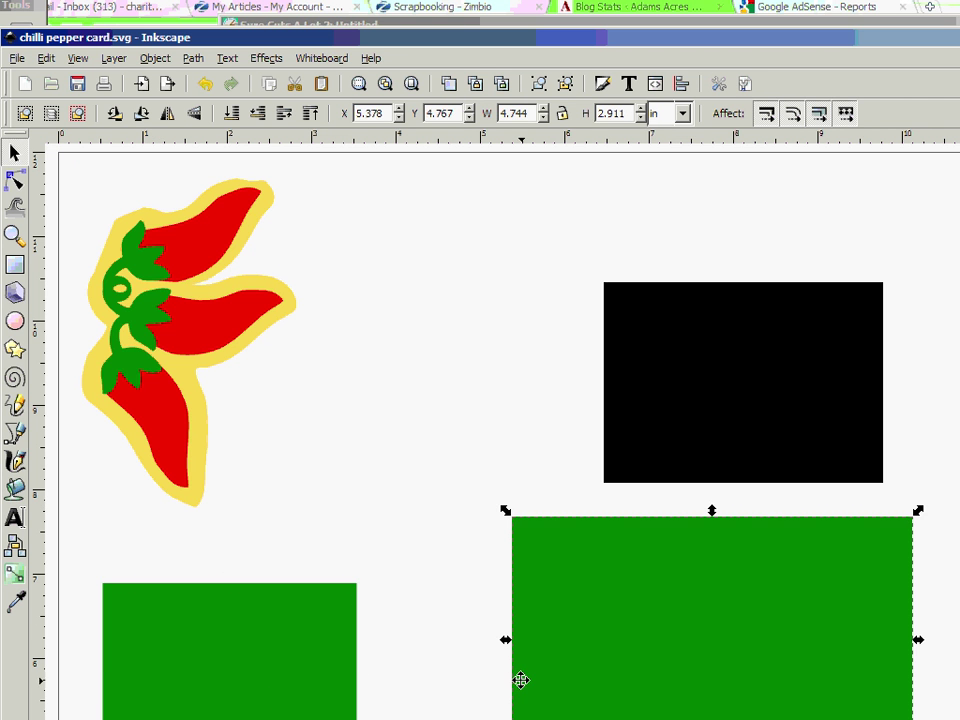
pyautogui.click(343, 716)
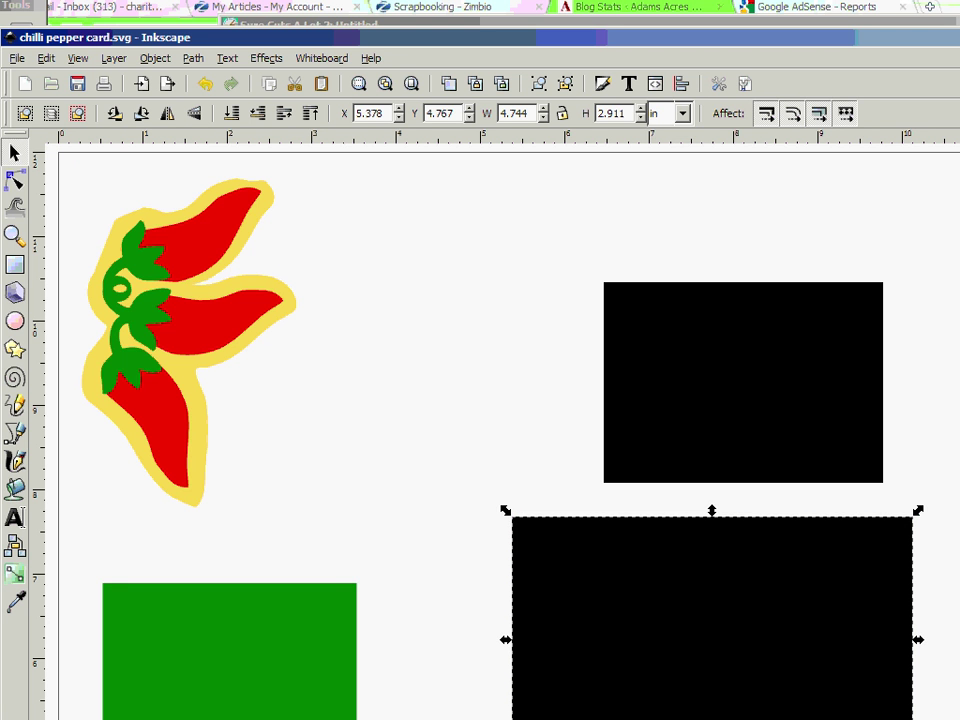
# Step: Nudge the large rectangle up, fill the small rectangle black, and place it below the pepper
pyautogui.moveTo(814, 679); pyautogui.dragTo(577, 648)
pyautogui.moveTo(262, 664); pyautogui.dragTo(351, 595)
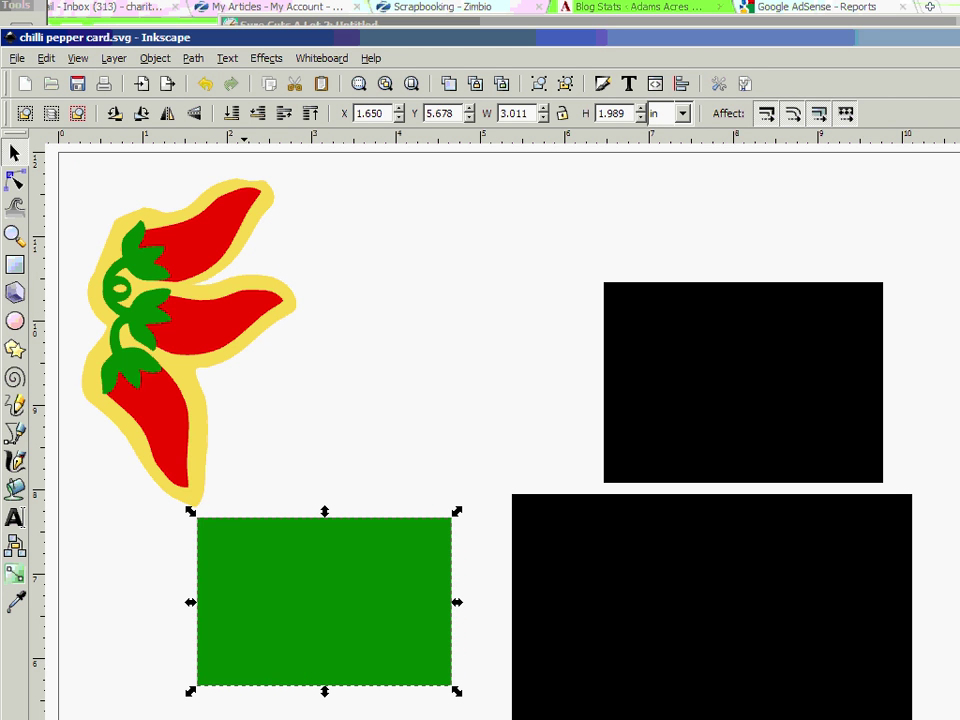
pyautogui.hotkey('ctrl', 'shift', 'v')
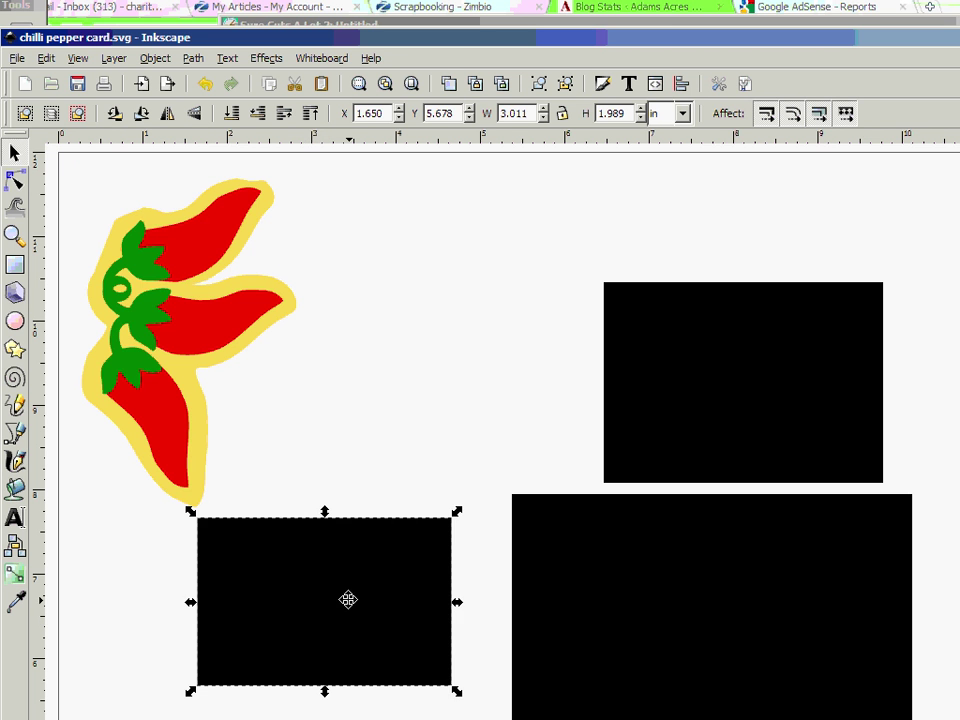
pyautogui.moveTo(345, 600); pyautogui.dragTo(305, 625)
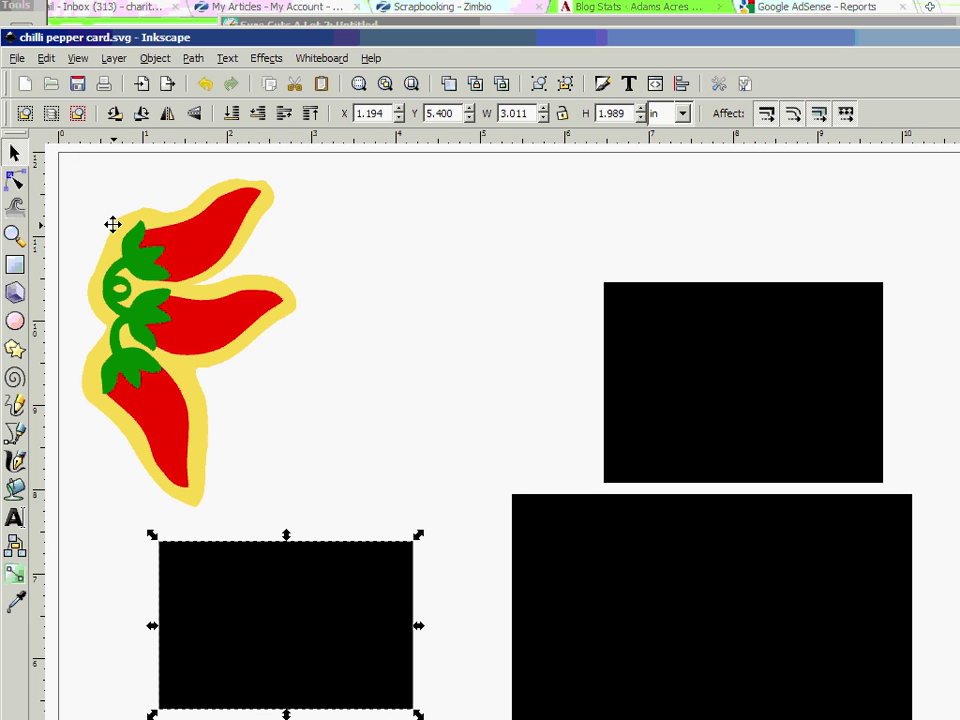
# Step: Pull the three red peppers off the yellow base and fill them black
pyautogui.click(185, 237)
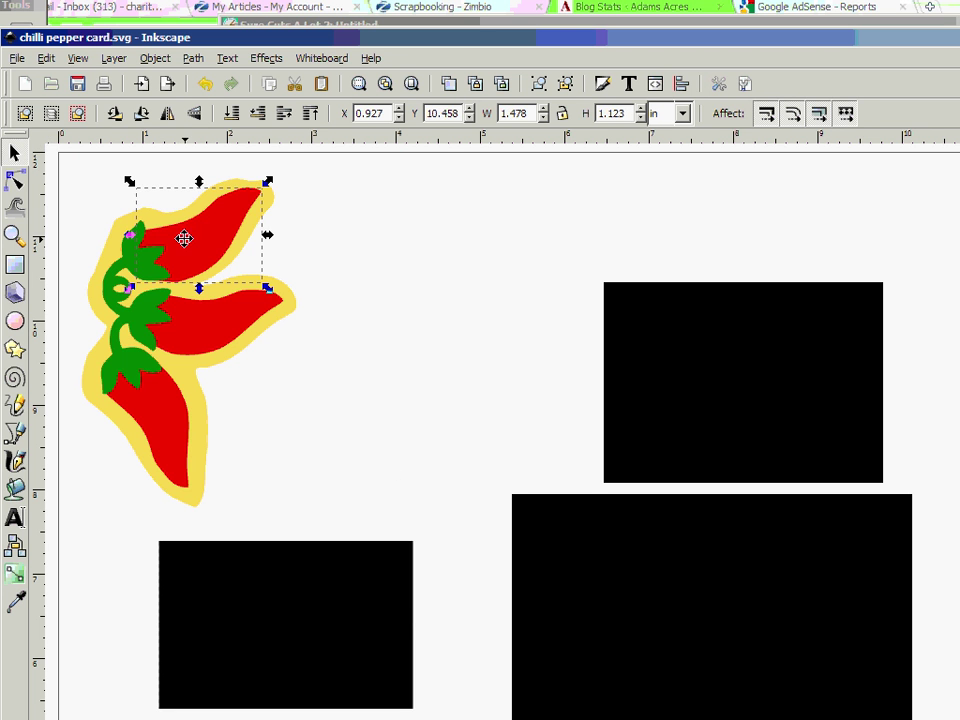
pyautogui.keyDown('shift'); pyautogui.click(220, 316); pyautogui.keyUp('shift')
pyautogui.keyDown('shift'); pyautogui.click(161, 427); pyautogui.keyUp('shift')
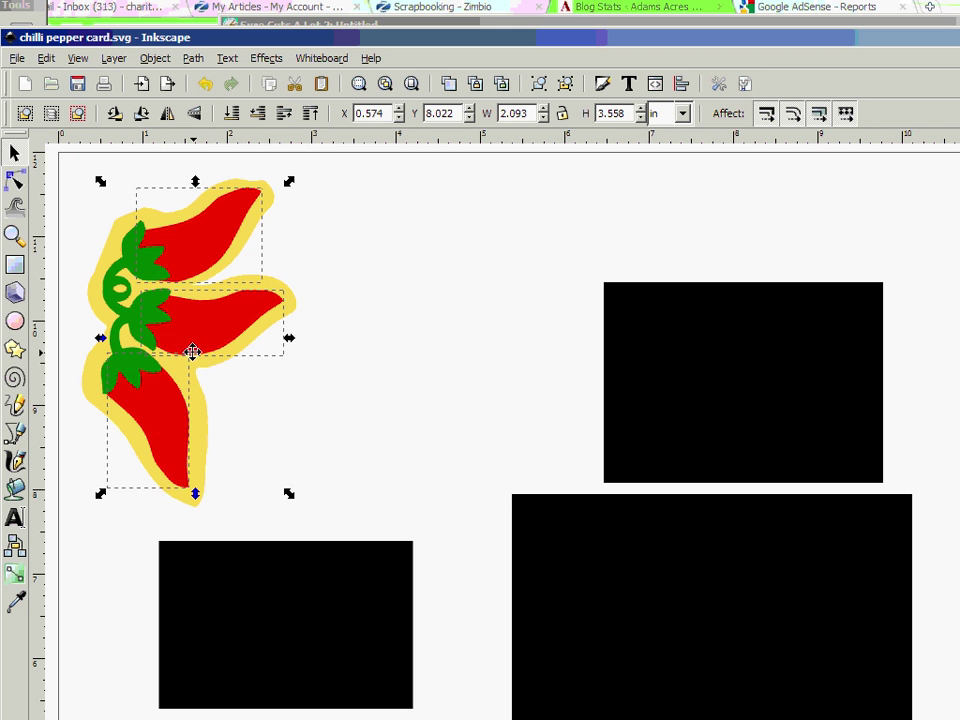
pyautogui.moveTo(193, 349); pyautogui.dragTo(473, 351)
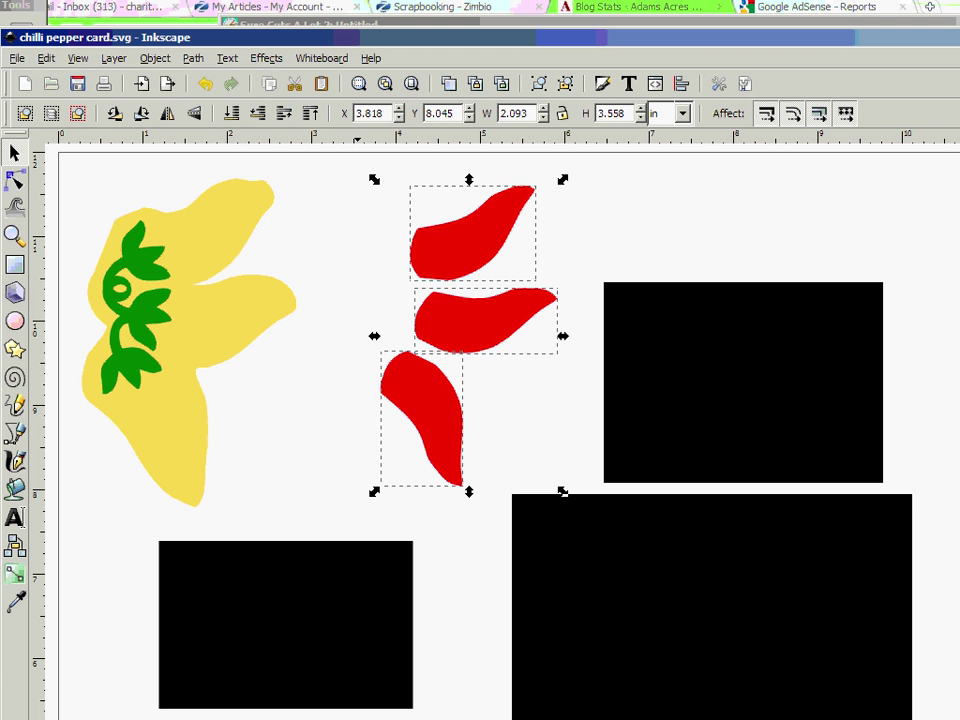
pyautogui.hotkey('ctrl', 'shift', 'v')
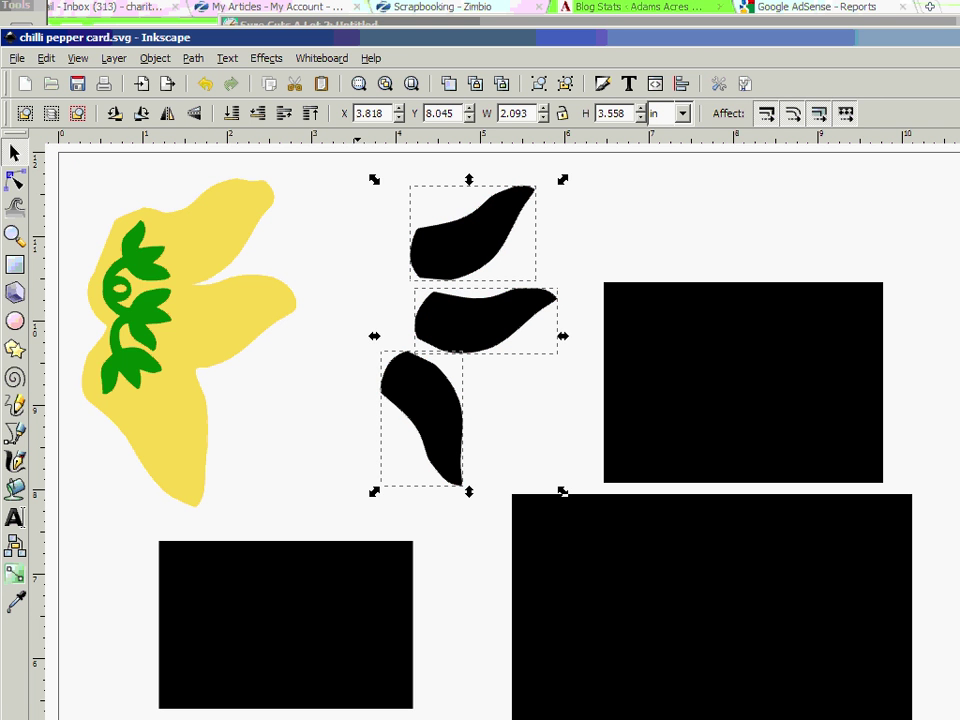
# Step: Move the green stem away from the yellow base, then deselect all pepper shapes
pyautogui.click(168, 316)
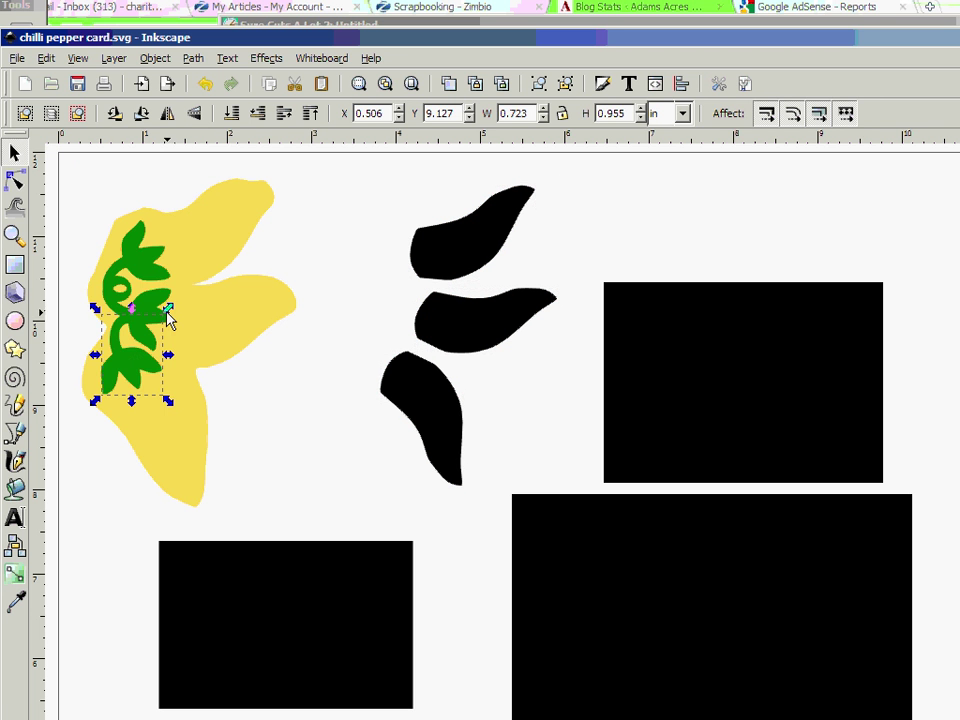
pyautogui.moveTo(168, 316); pyautogui.dragTo(334, 375)
pyautogui.click(143, 270)
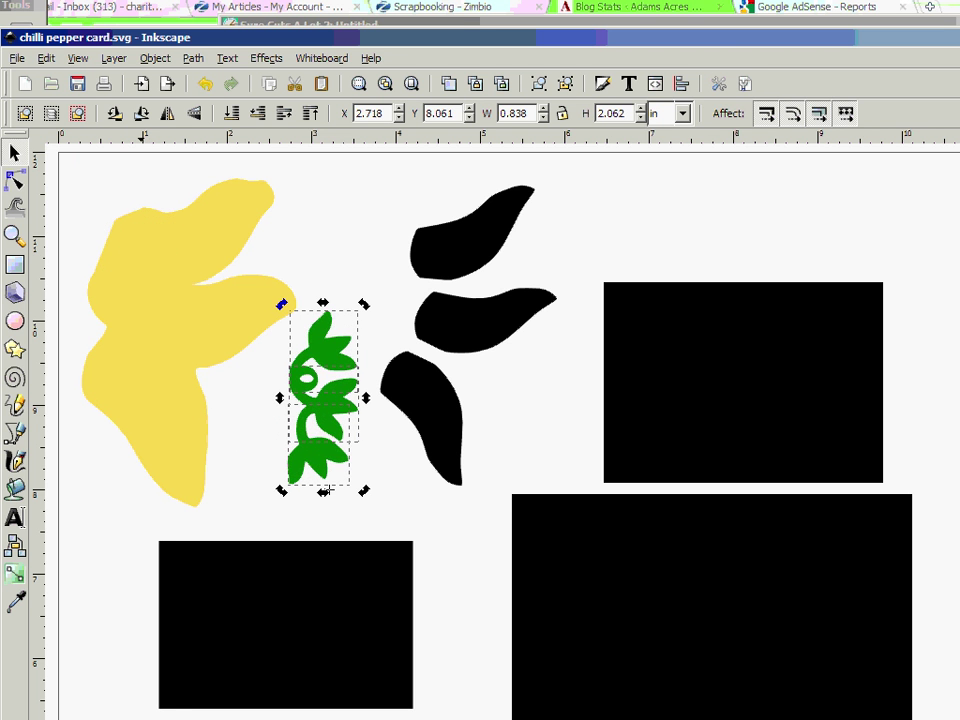
pyautogui.click(172, 405)
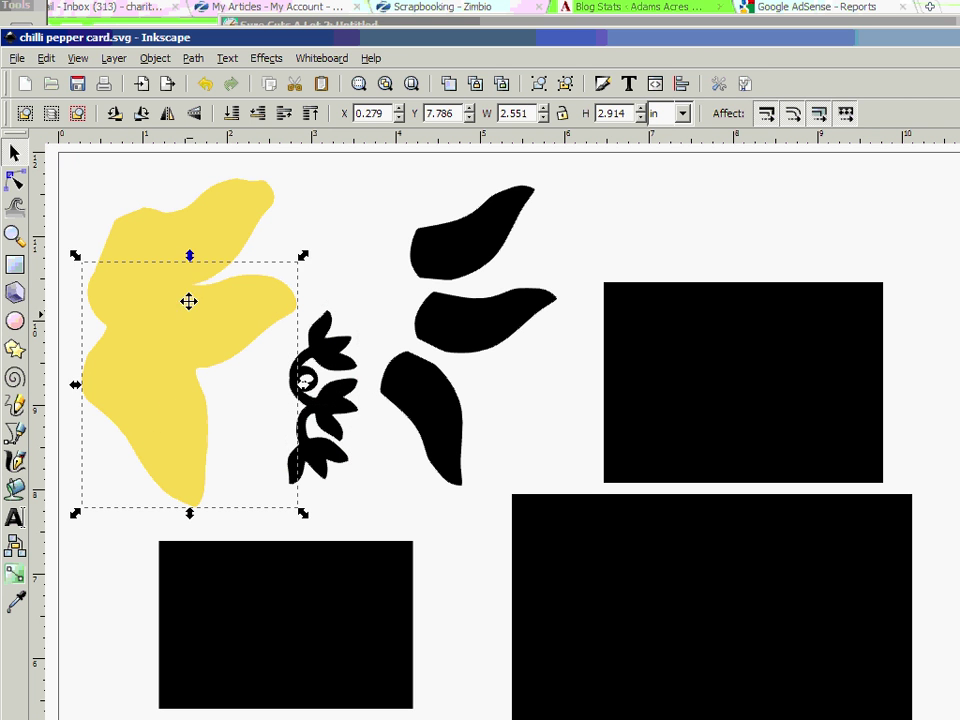
pyautogui.keyDown('shift'); pyautogui.click(185, 233); pyautogui.keyUp('shift')
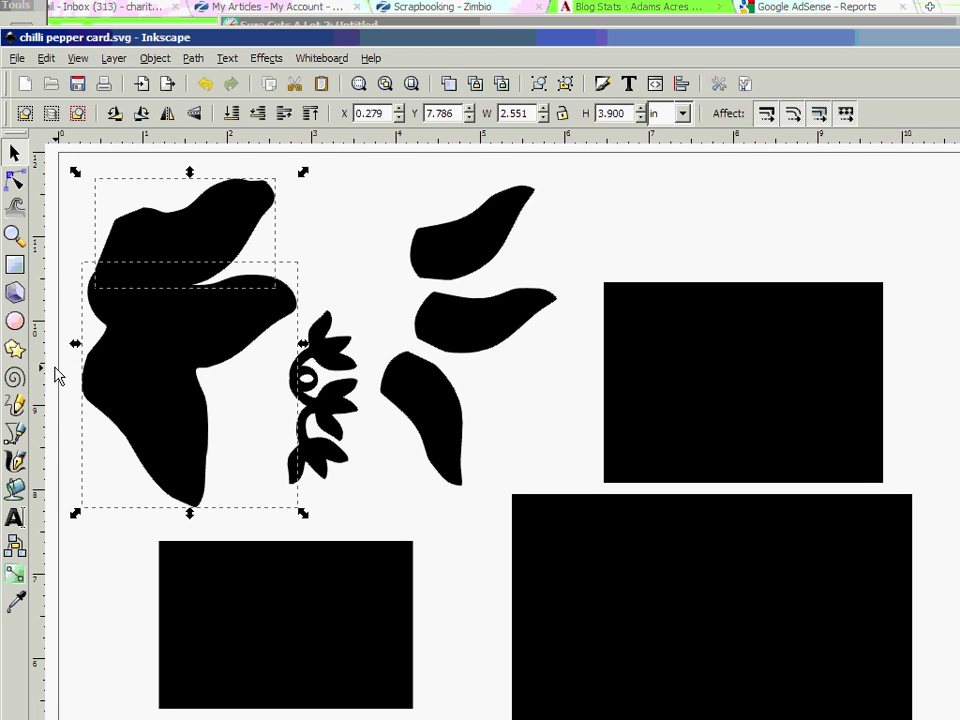
pyautogui.click(129, 535)
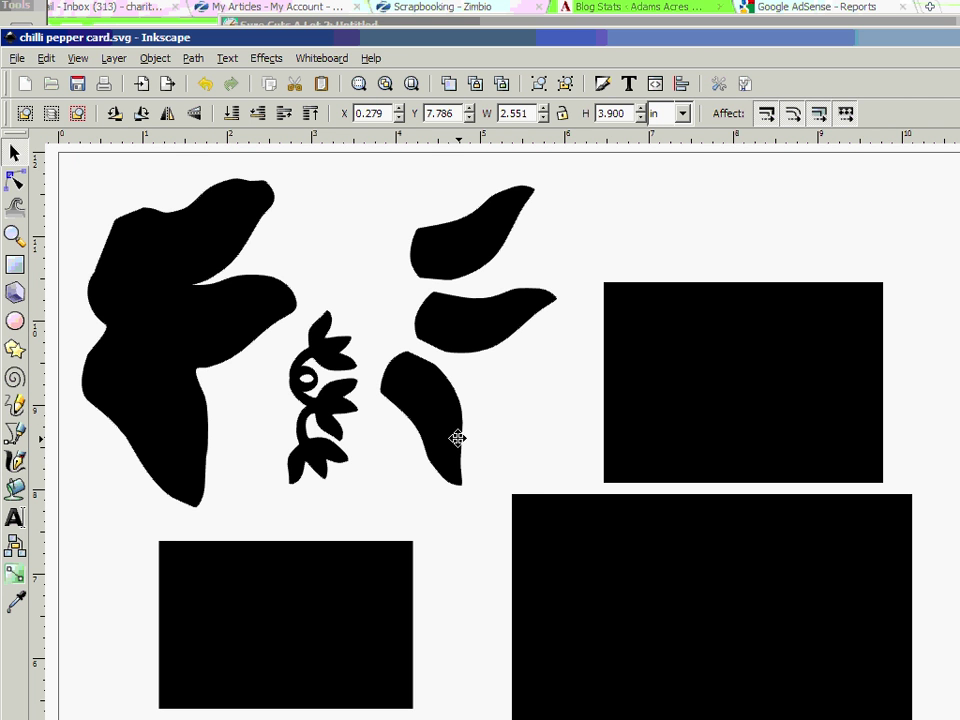
pyautogui.click(15, 59)
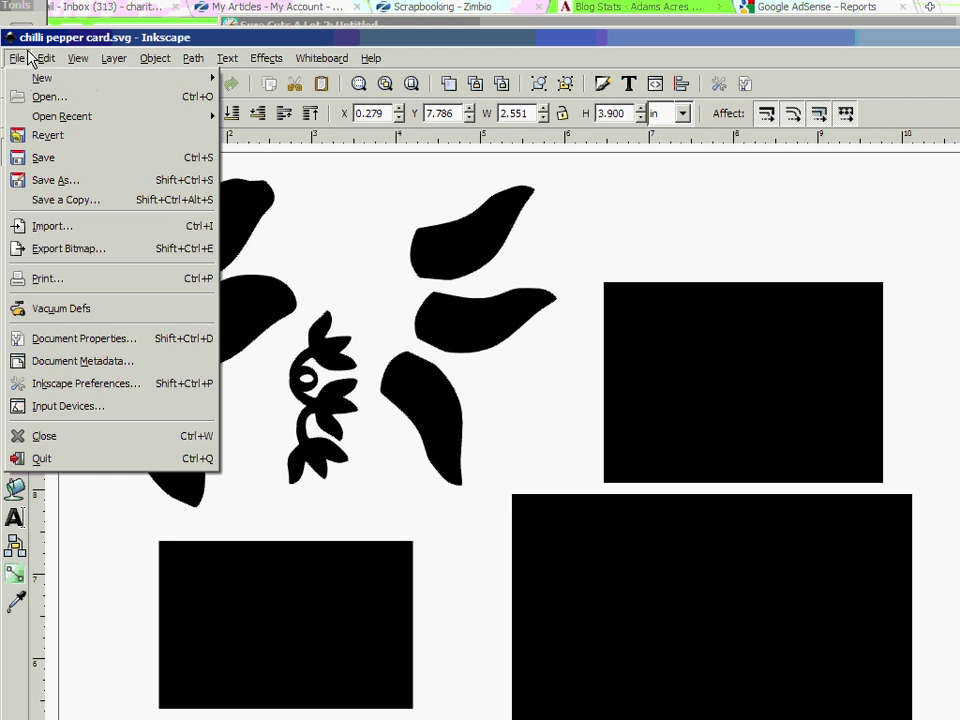
# Step: Check Document Properties, then raise the upper-right and large lower black rectangles
pyautogui.click(30, 340)
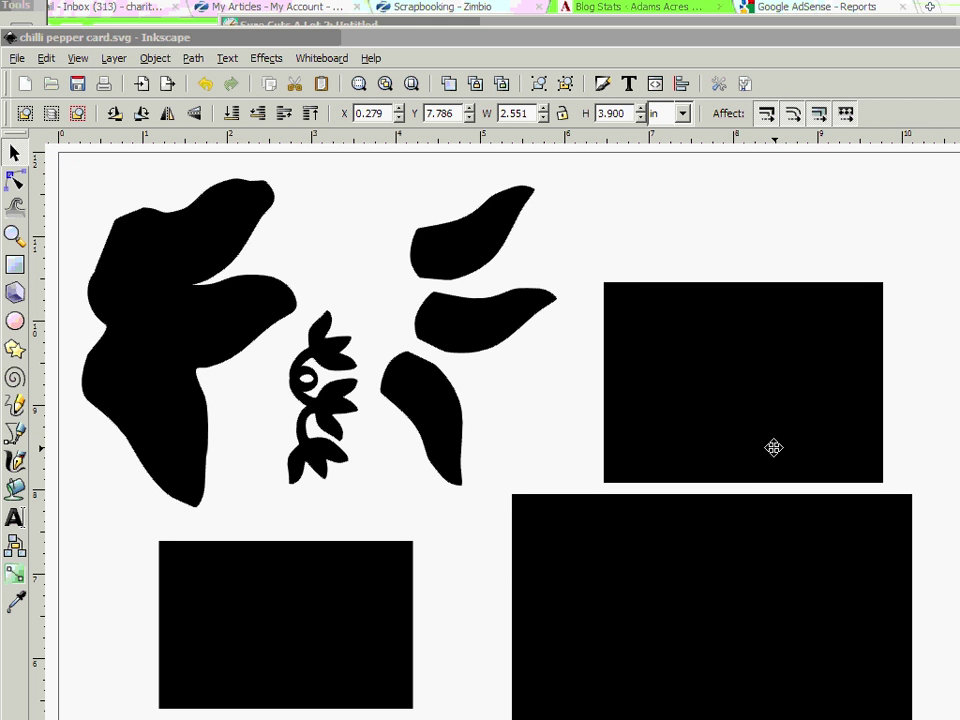
pyautogui.moveTo(771, 444); pyautogui.dragTo(770, 351)
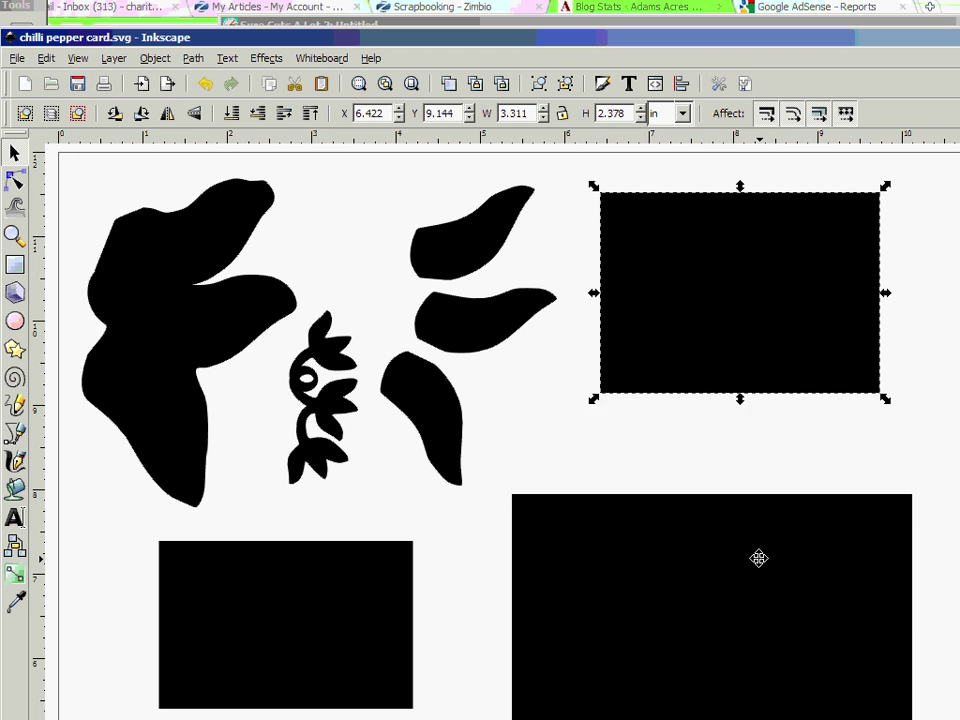
pyautogui.moveTo(756, 548); pyautogui.dragTo(757, 494)
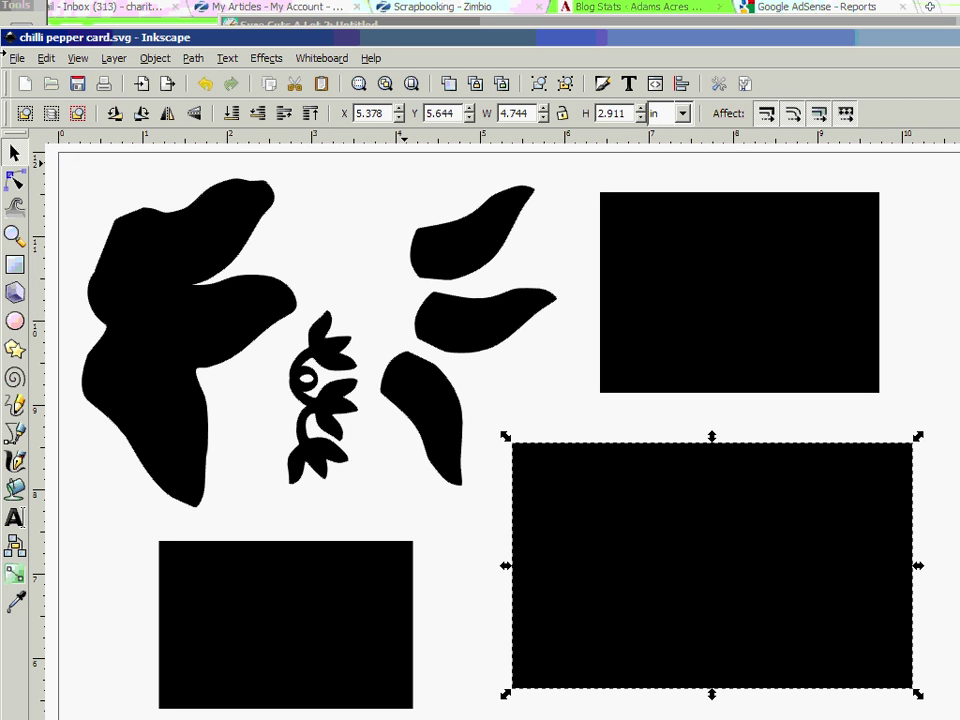
pyautogui.click(15, 61)
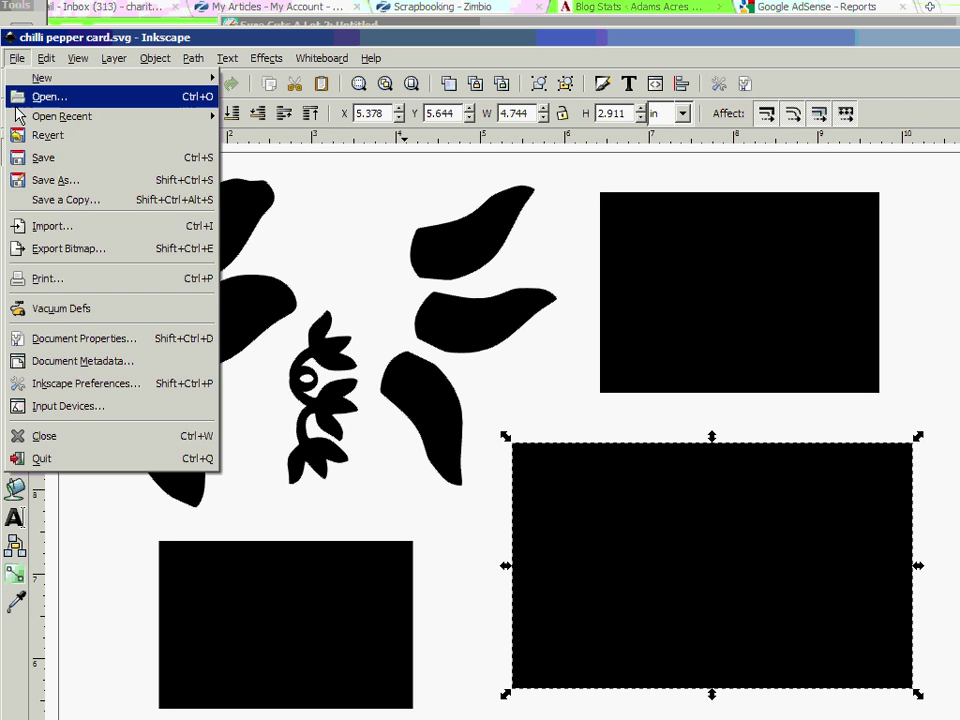
# Step: Export the whole page as a bitmap named chilli pepper card example.png
pyautogui.click(104, 249)
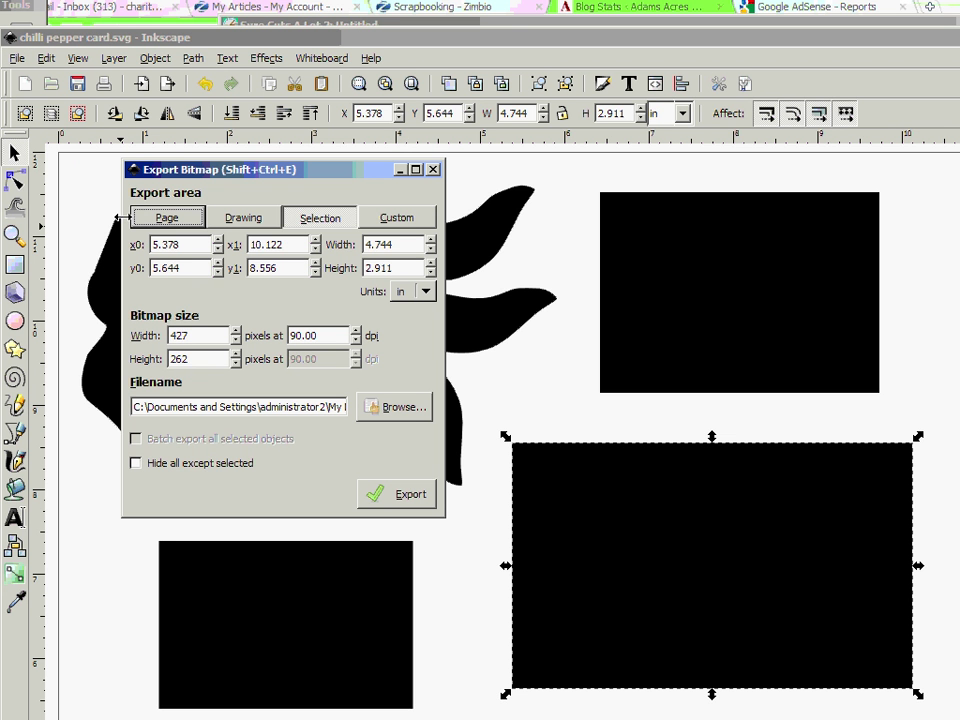
pyautogui.click(161, 220)
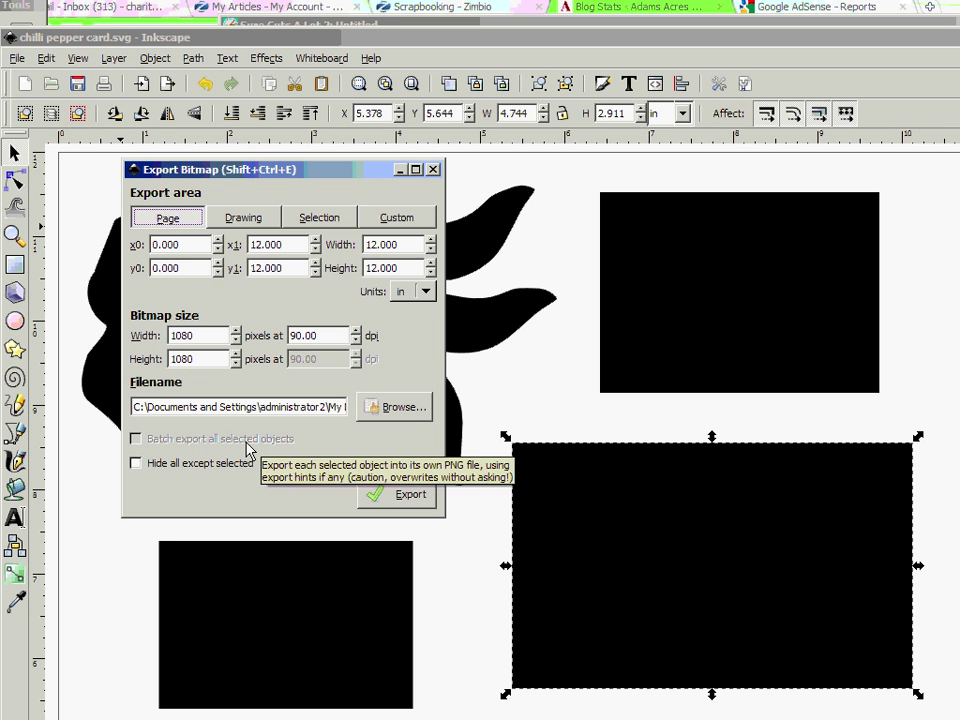
pyautogui.click(334, 417)
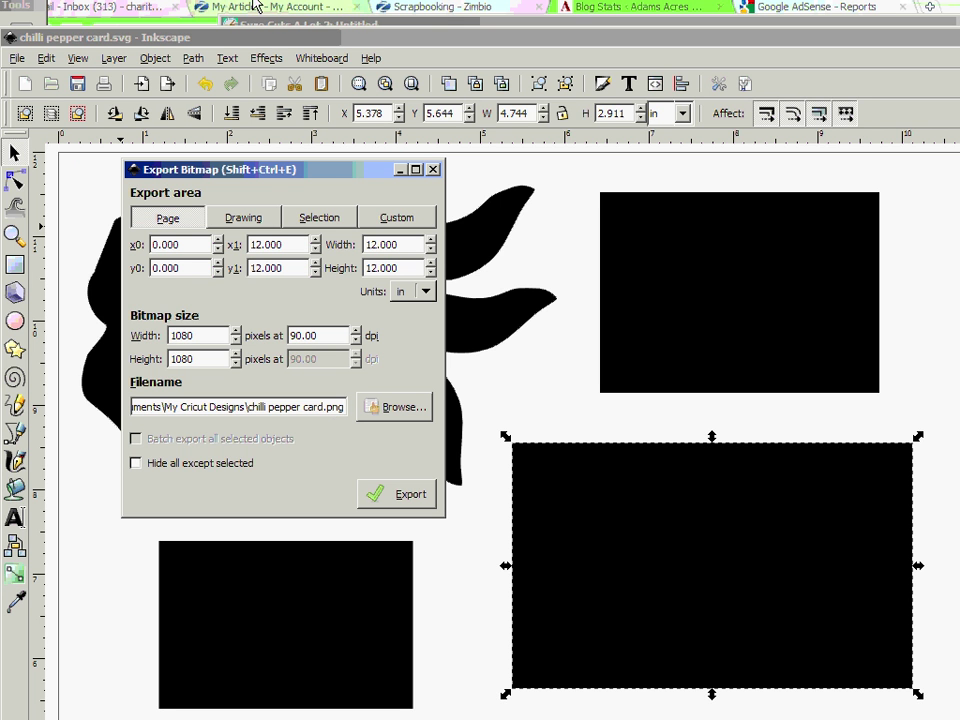
pyautogui.click(324, 406)
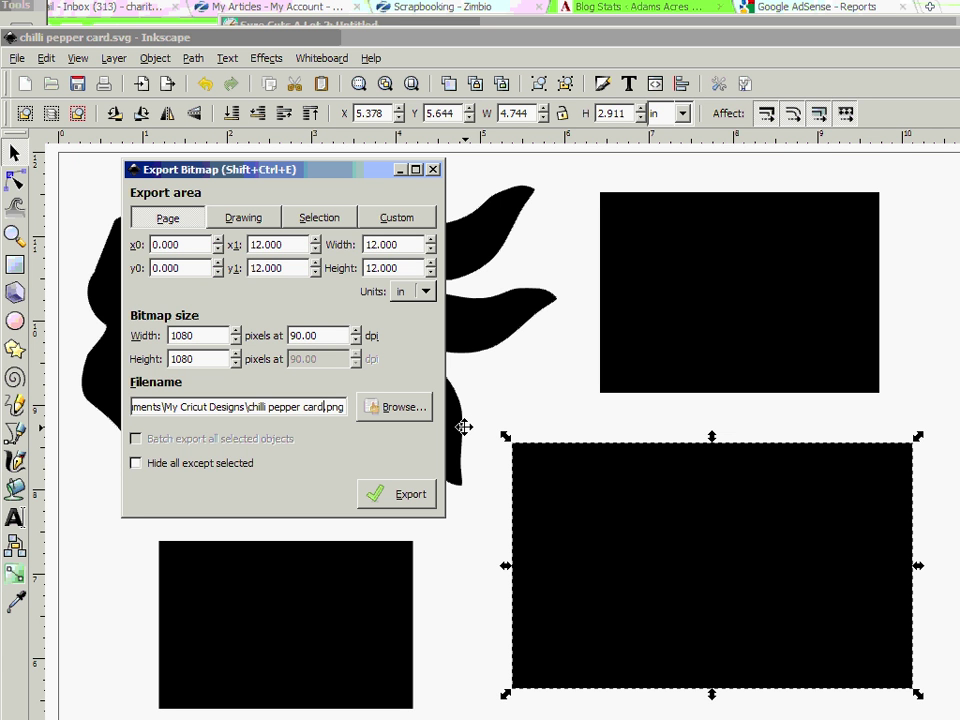
pyautogui.write('exap')
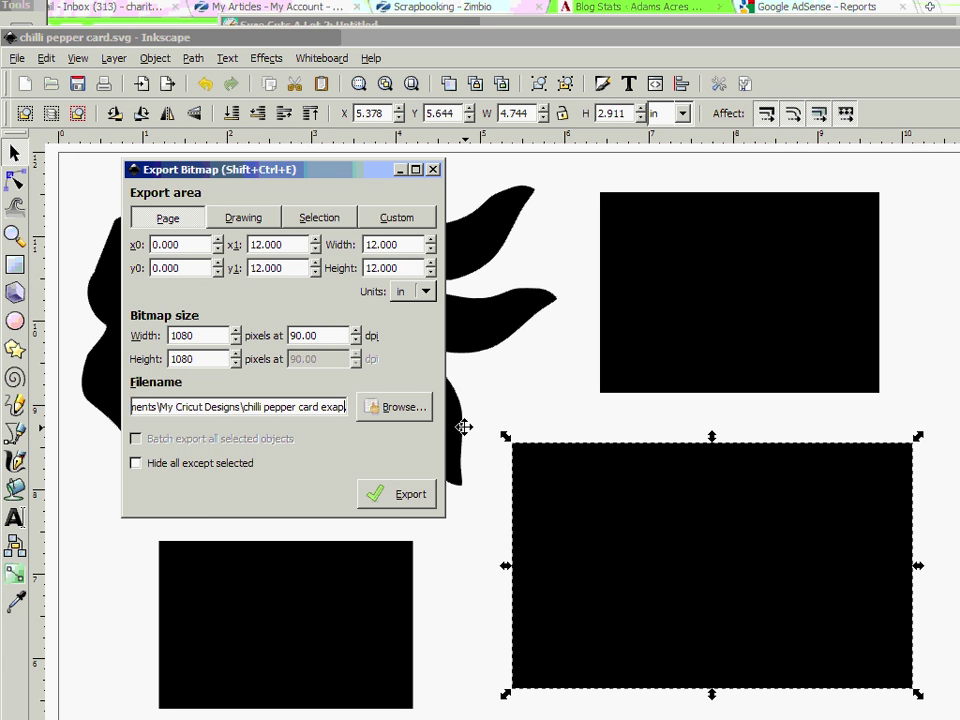
pyautogui.write('mple.')
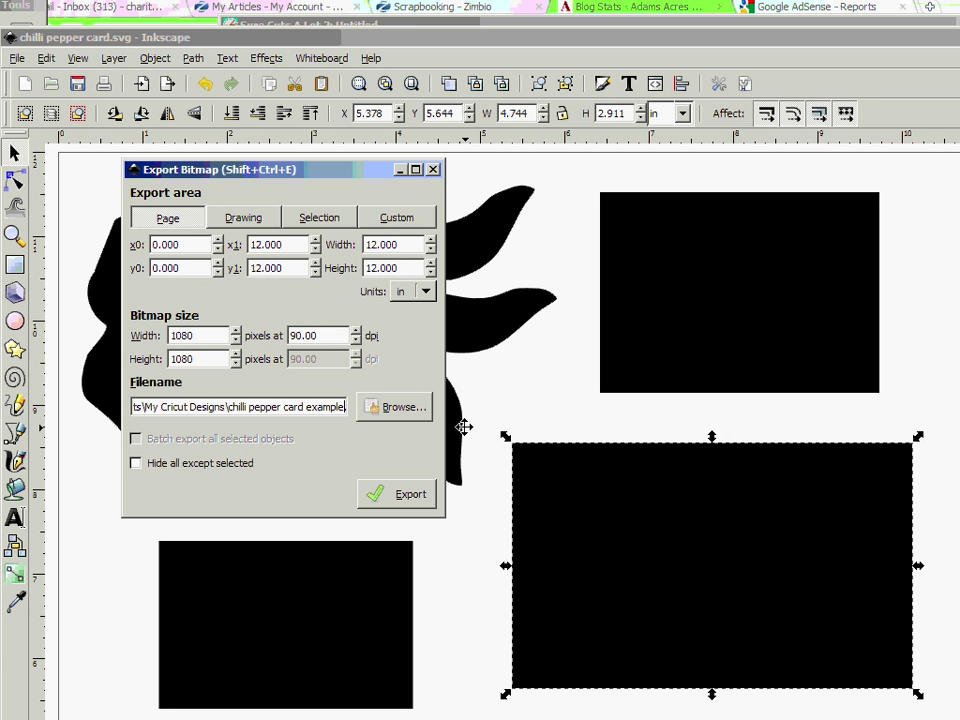
pyautogui.click(385, 497)
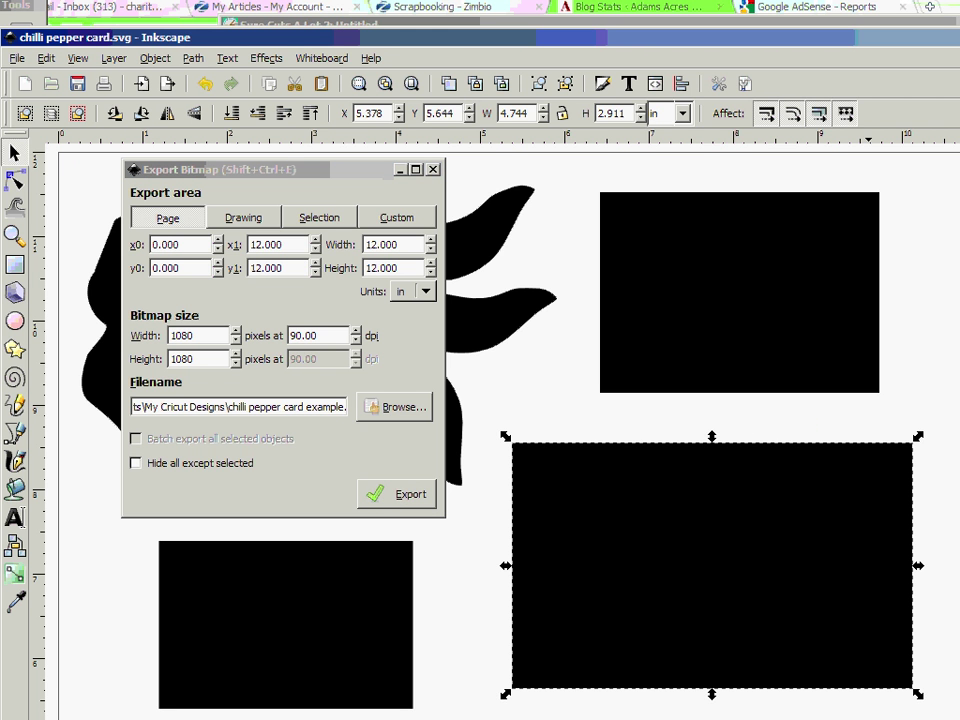
pyautogui.hotkey('alt', 'Tab')
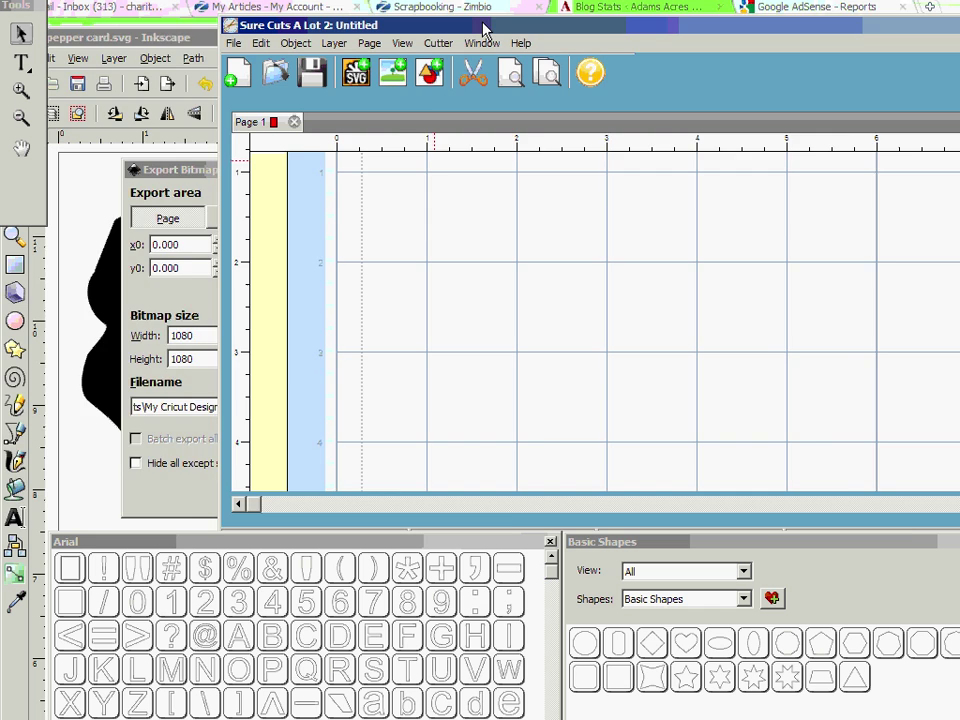
# Step: Move the window top-left, stretch the canvas taller, close Basic Shapes and Arial panels, lower the Tools palette
pyautogui.moveTo(484, 30); pyautogui.dragTo(269, 3)
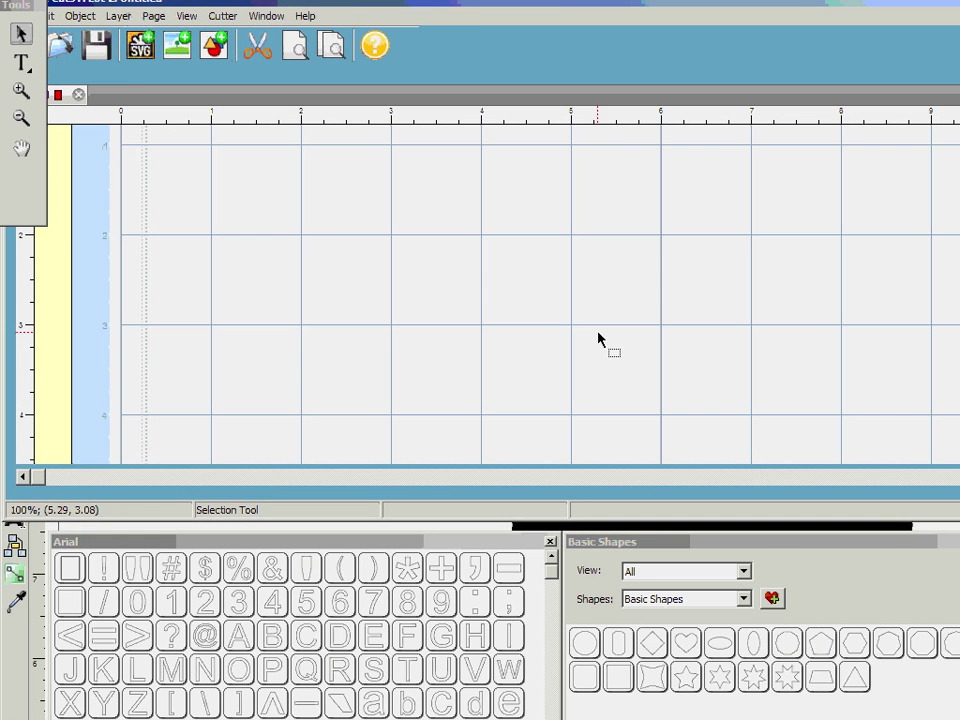
pyautogui.moveTo(955, 520); pyautogui.dragTo(937, 697)
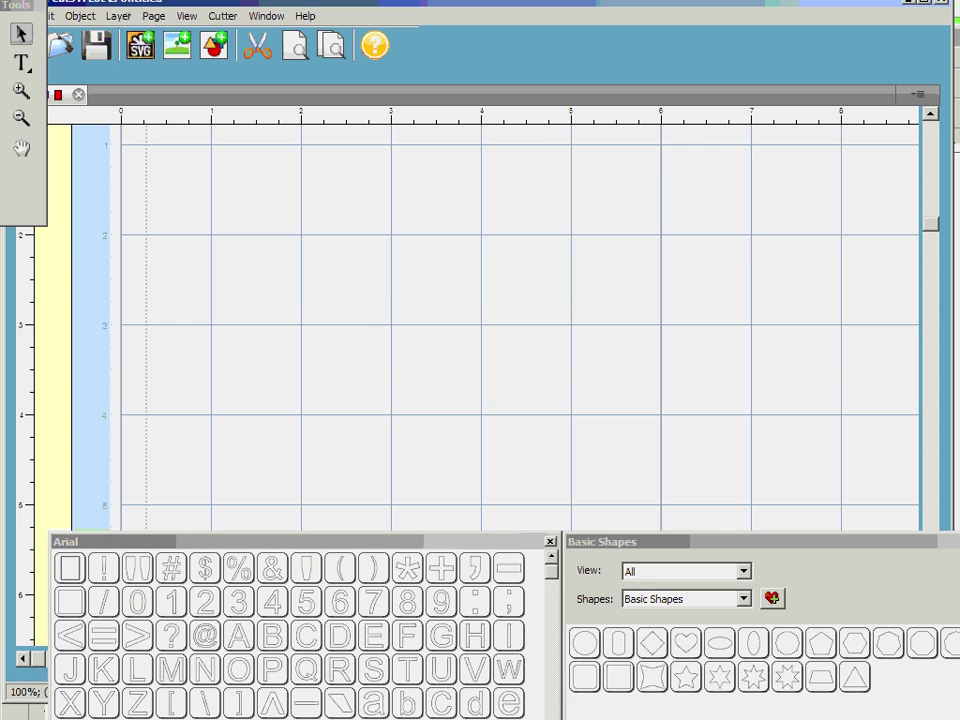
pyautogui.click(950, 541)
pyautogui.click(549, 541)
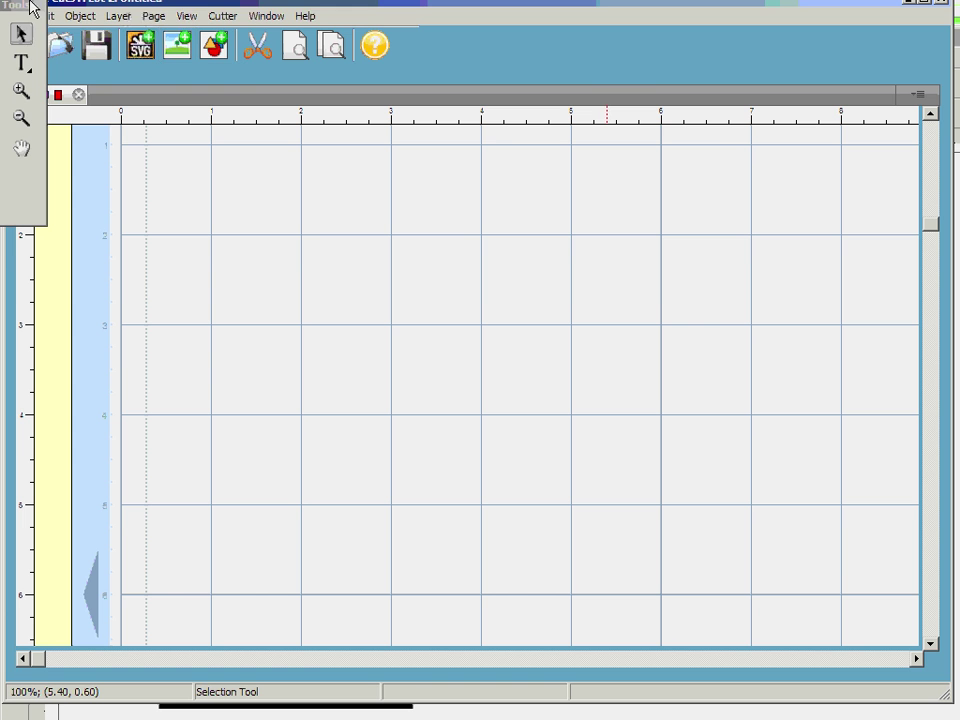
pyautogui.moveTo(28, 5); pyautogui.dragTo(32, 101)
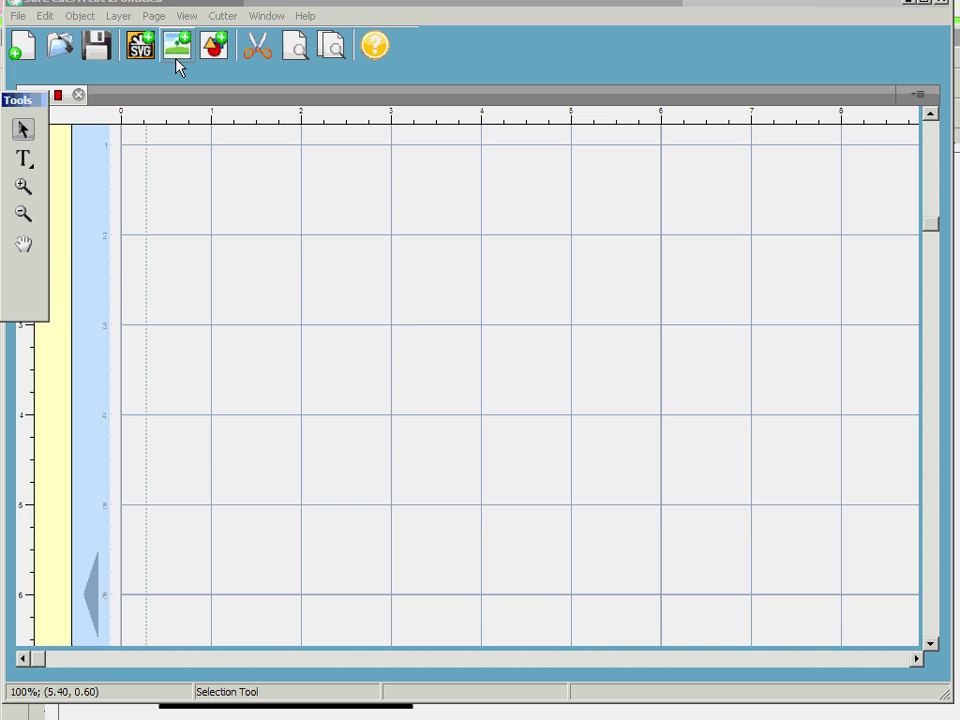
# Step: Start Trace Image and load chilli pepper card example.png from My Cricut Designs
pyautogui.click(177, 50)
pyautogui.click(539, 255)
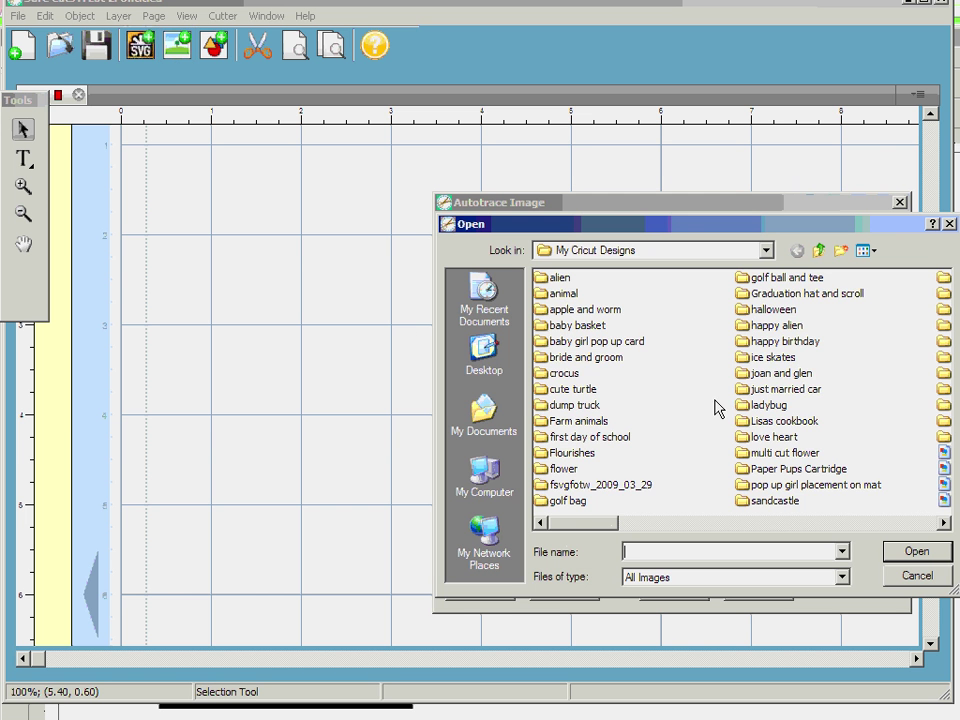
pyautogui.moveTo(590, 523); pyautogui.dragTo(768, 488)
pyautogui.click(768, 486)
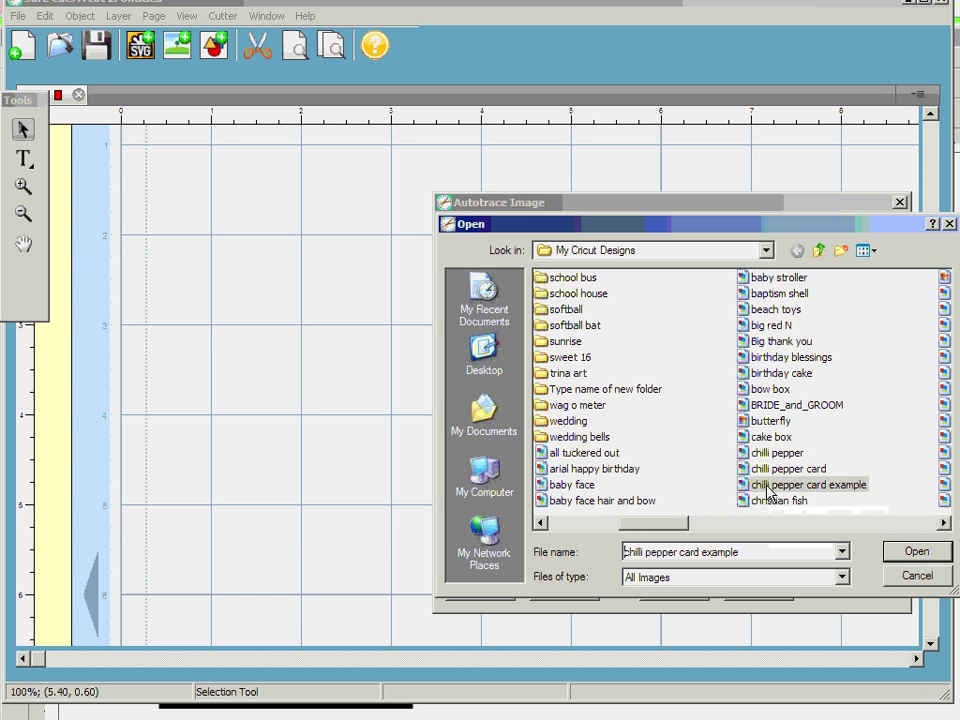
pyautogui.click(905, 556)
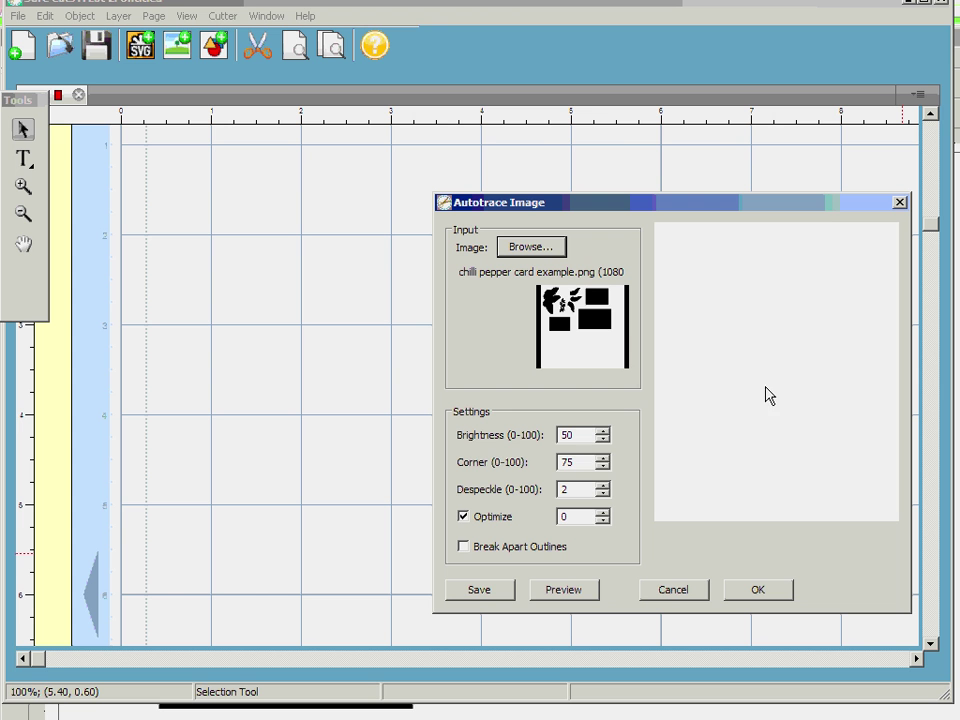
# Step: Preview the trace, enable Break Apart Outlines, re-preview, and accept it onto the mat
pyautogui.click(548, 595)
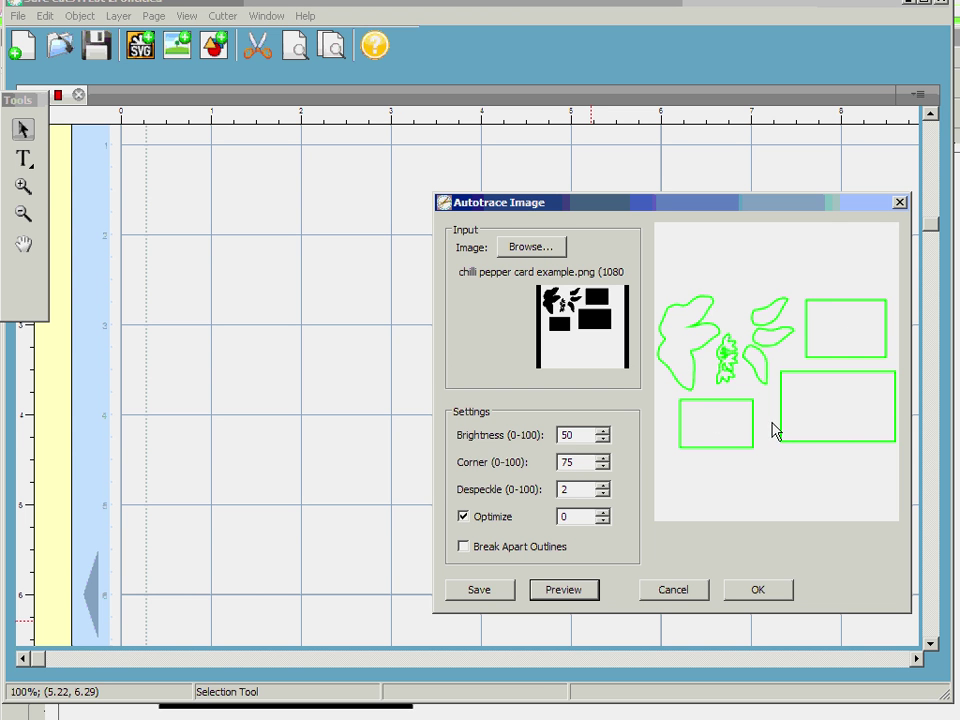
pyautogui.click(535, 553)
pyautogui.click(566, 593)
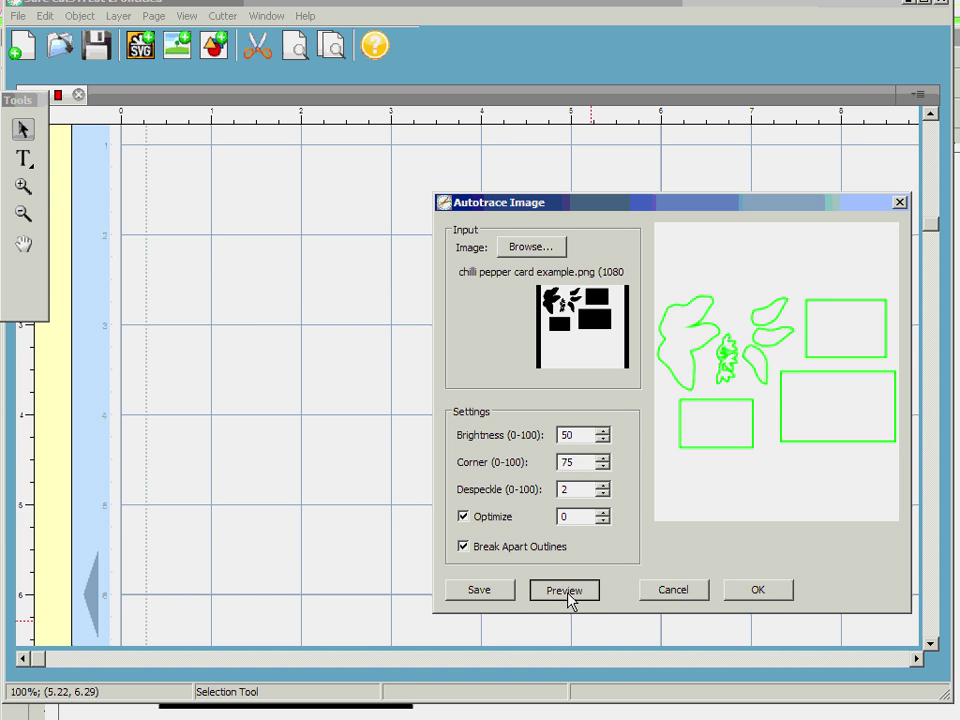
pyautogui.click(762, 592)
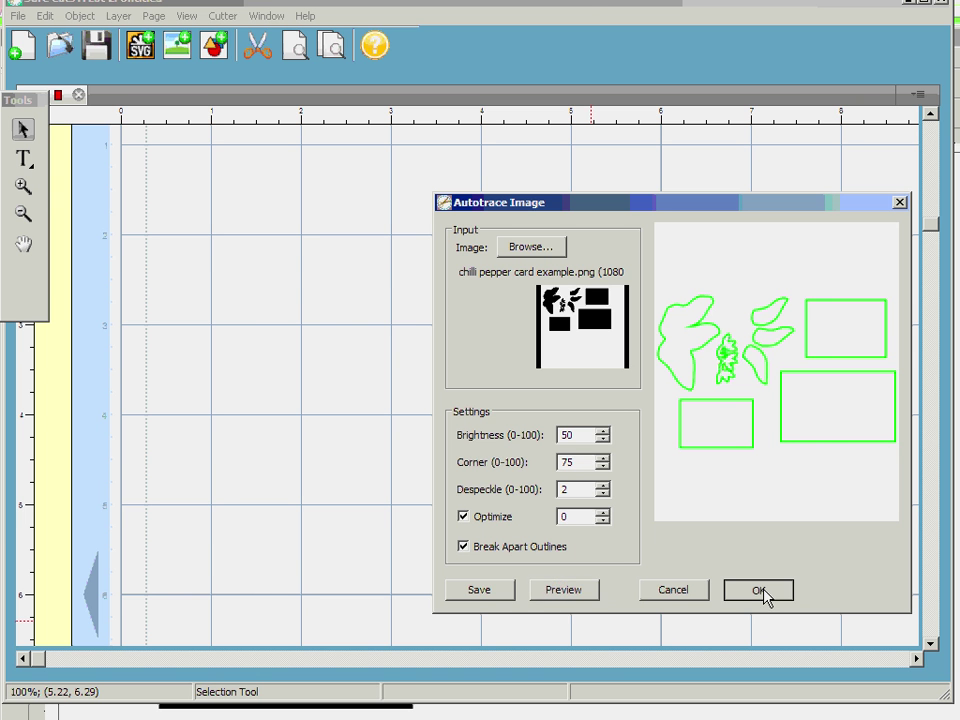
pyautogui.scroll(3, 252, 305)
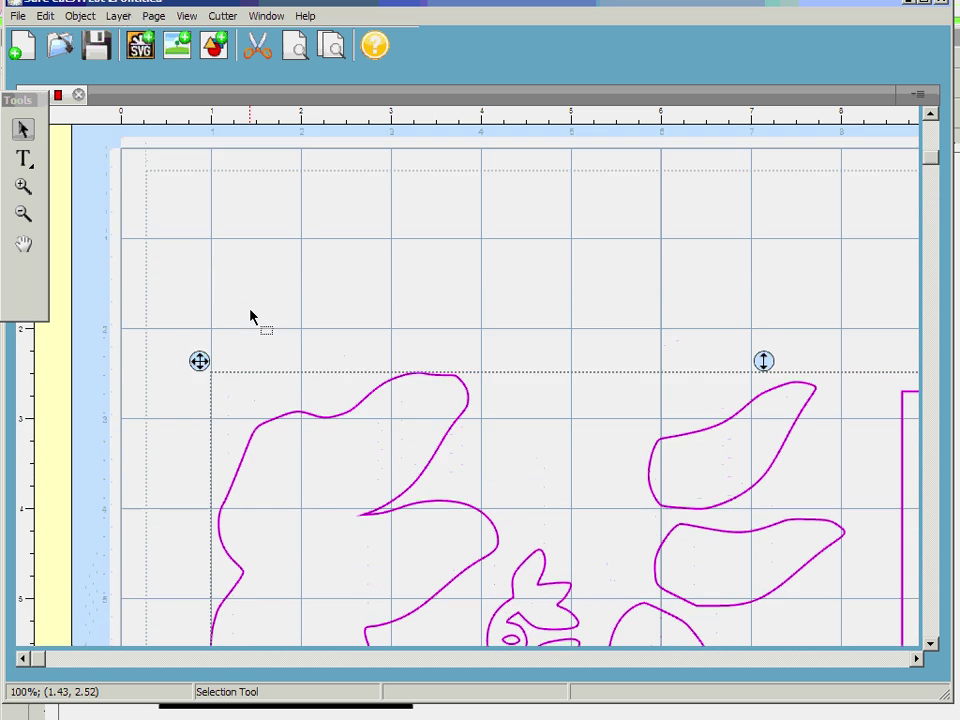
# Step: Move the traced outlines to the top-left and ungroup them
pyautogui.moveTo(199, 381)
pyautogui.mouseDown()
pyautogui.moveTo(174, 236)
pyautogui.moveTo(157, 229)
pyautogui.mouseUp()
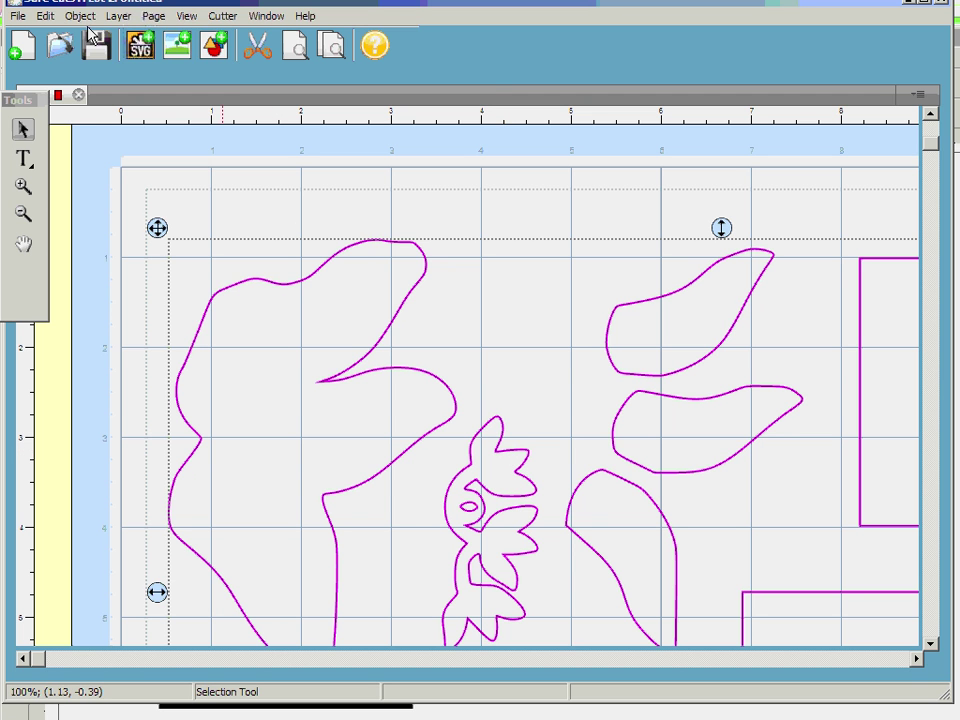
pyautogui.click(89, 17)
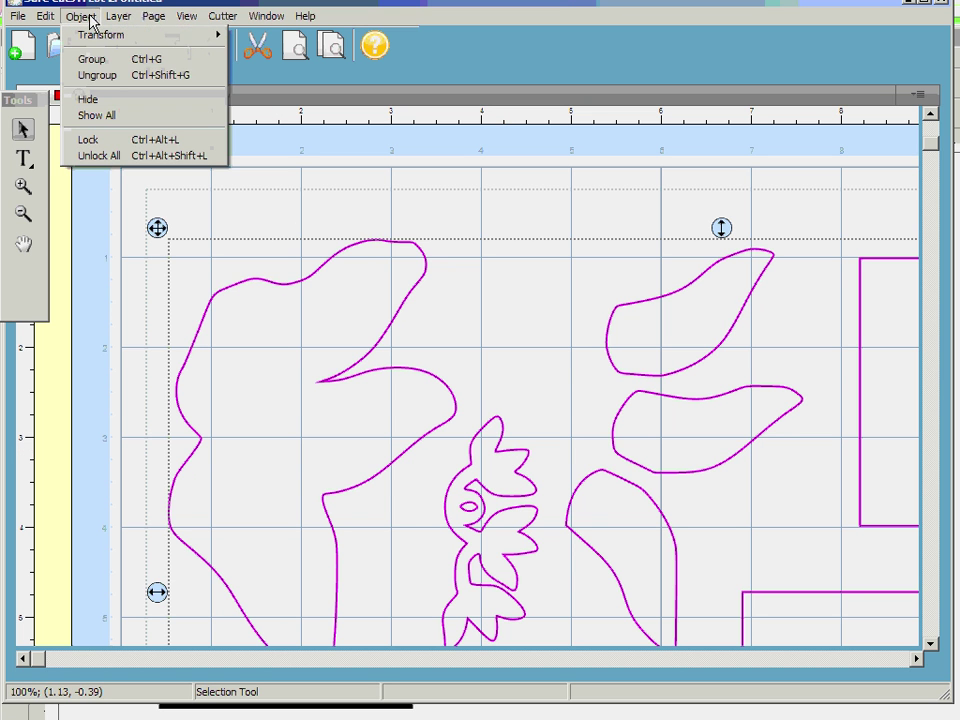
pyautogui.click(105, 77)
pyautogui.click(573, 292)
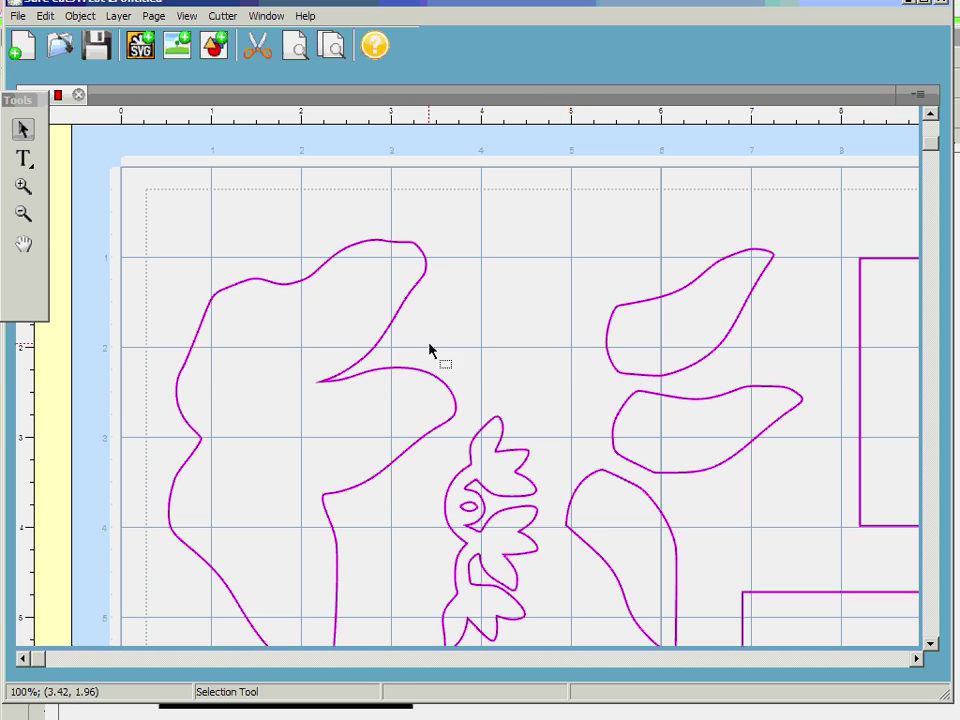
# Step: Select the large left chili pepper outline and copy it
pyautogui.click(362, 352)
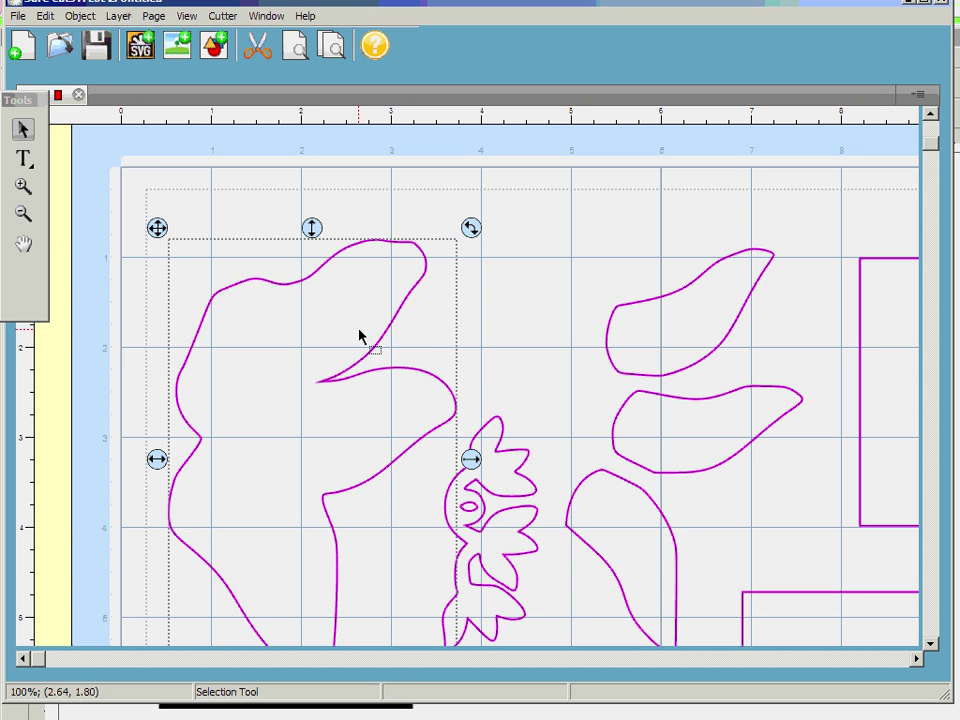
pyautogui.rightClick(360, 333)
pyautogui.click(380, 356)
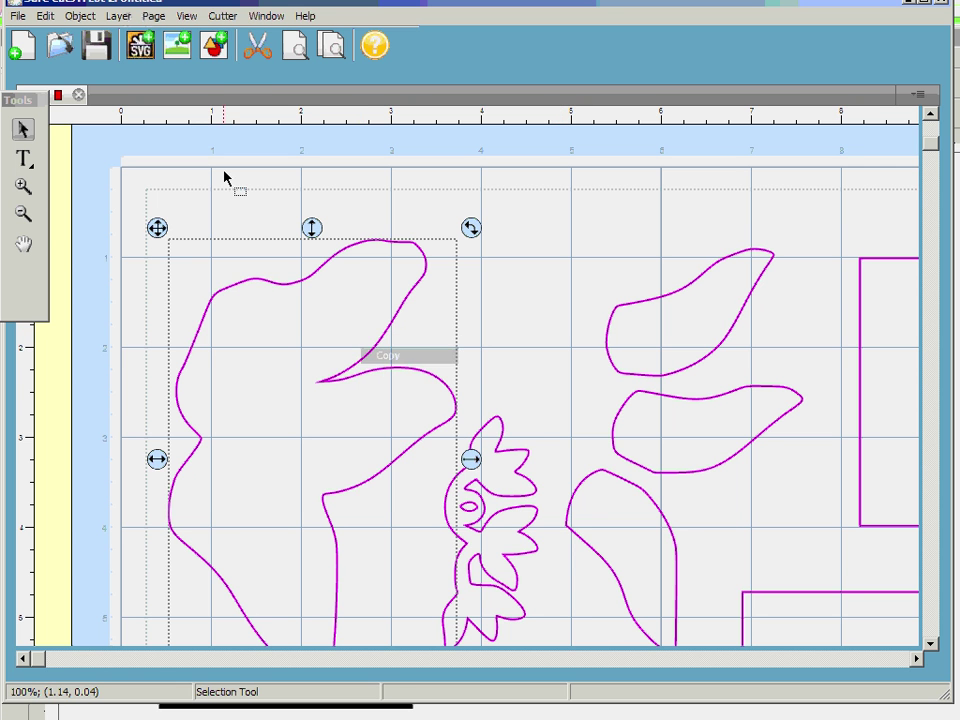
pyautogui.click(154, 16)
# Step: Add a new page and begin naming it 'chili pepper background'
pyautogui.click(157, 35)
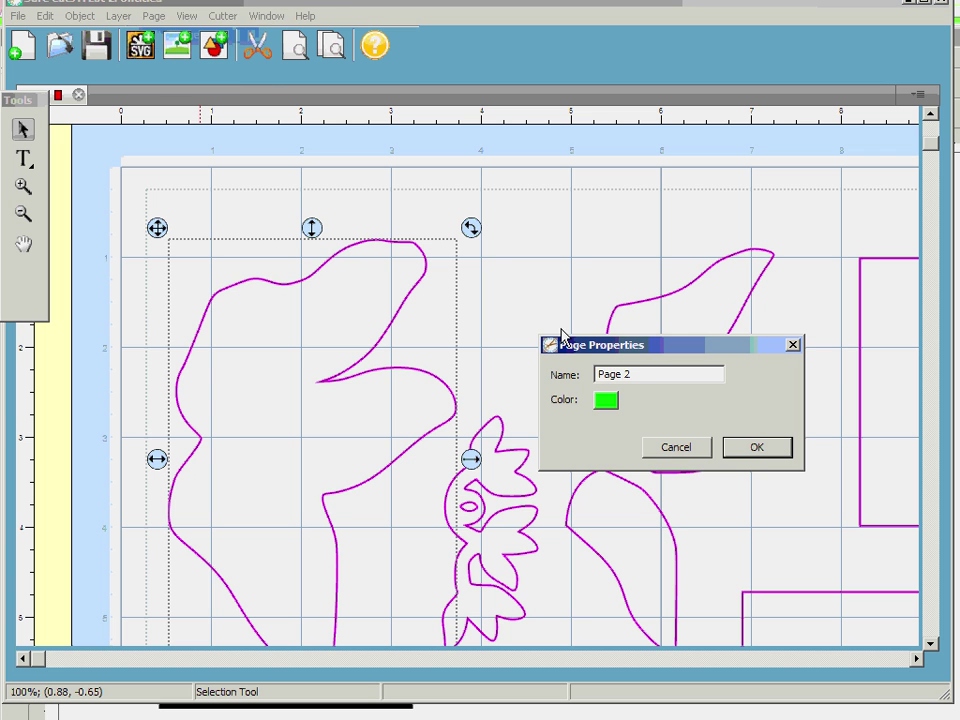
pyautogui.moveTo(628, 375); pyautogui.dragTo(551, 366)
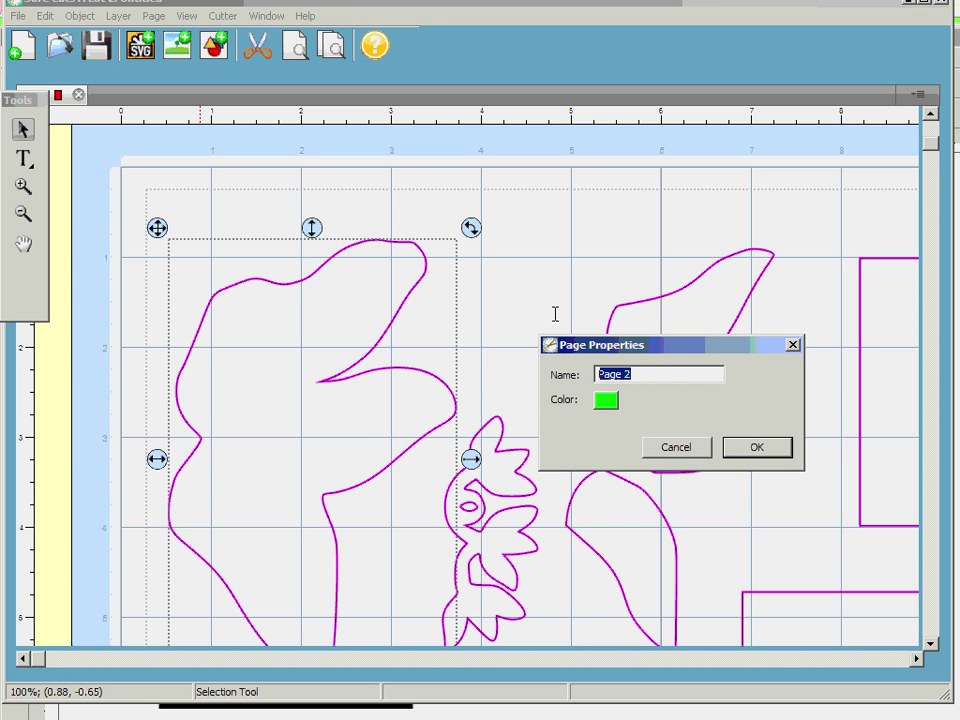
pyautogui.write('chili pepper background')
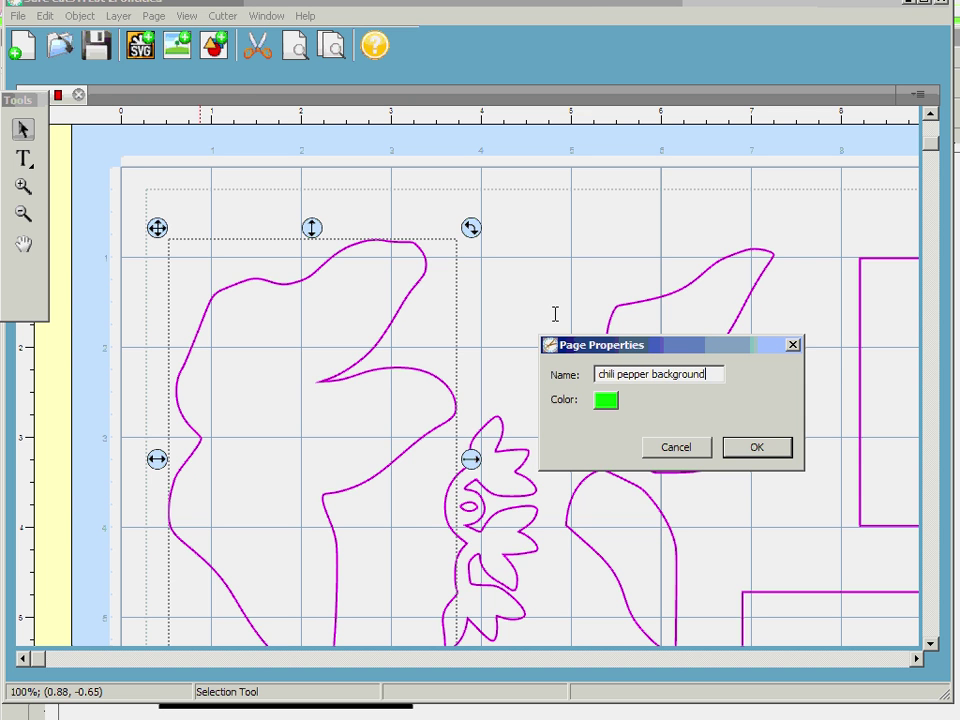
# Step: Name the new page 'chili pepper background' and paste the large pepper outline onto it
pyautogui.press('Return')
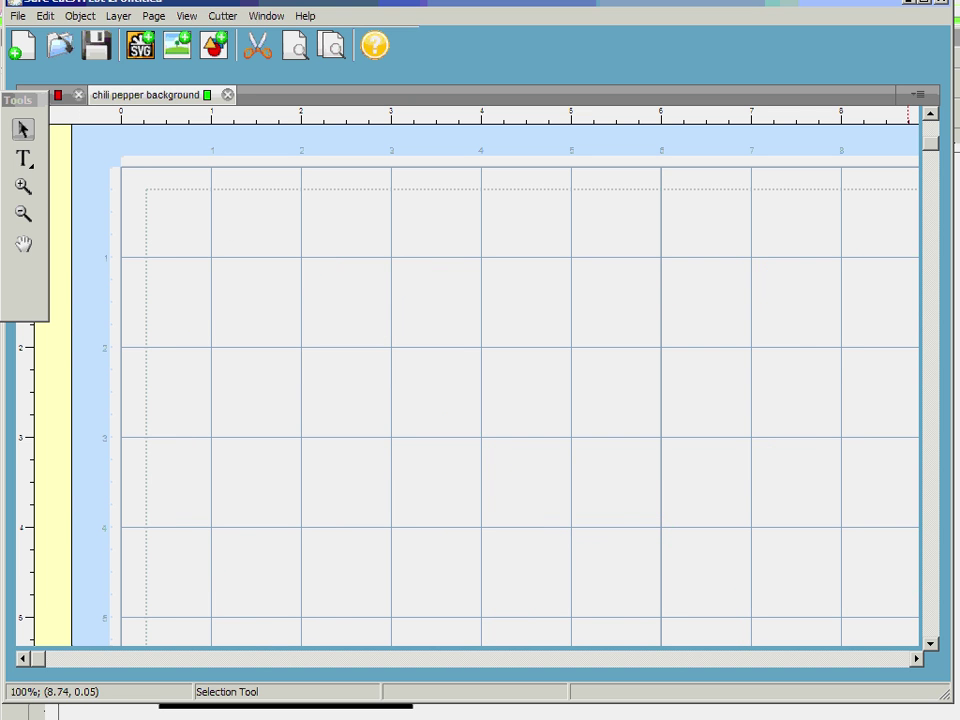
pyautogui.rightClick(221, 257)
pyautogui.click(272, 294)
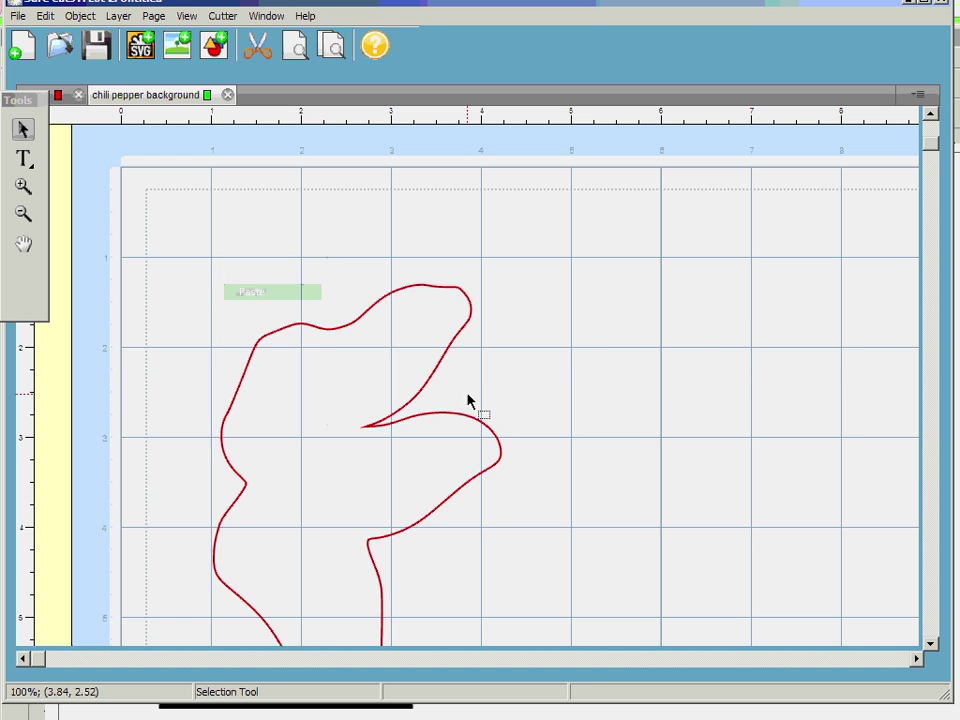
# Step: On the original traced page, cut away the stray pasted pepper outline
pyautogui.click(50, 95)
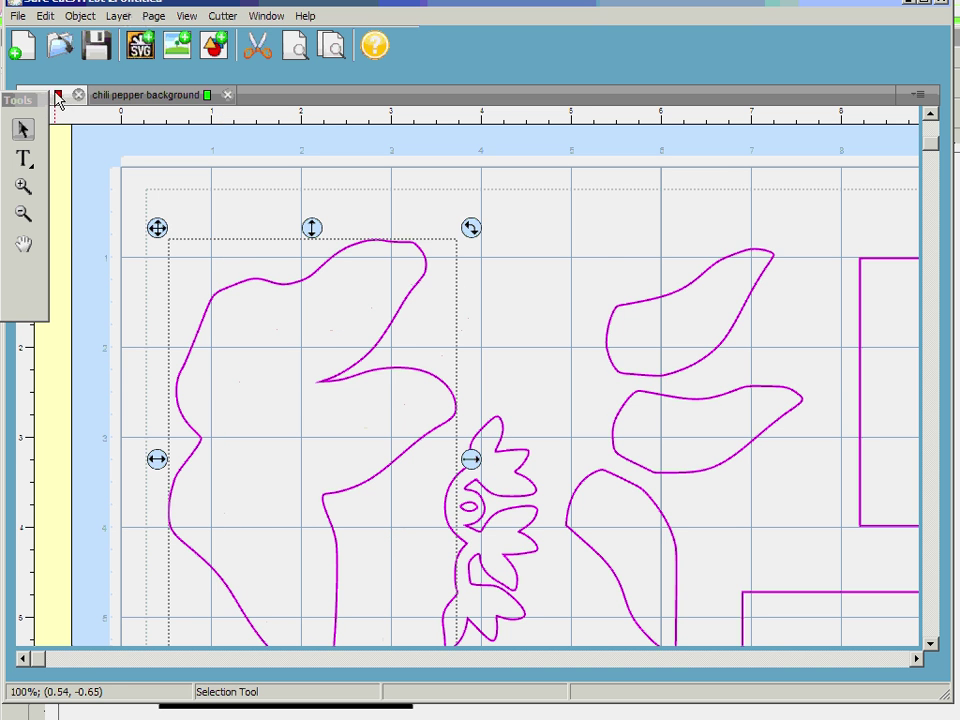
pyautogui.click(642, 350)
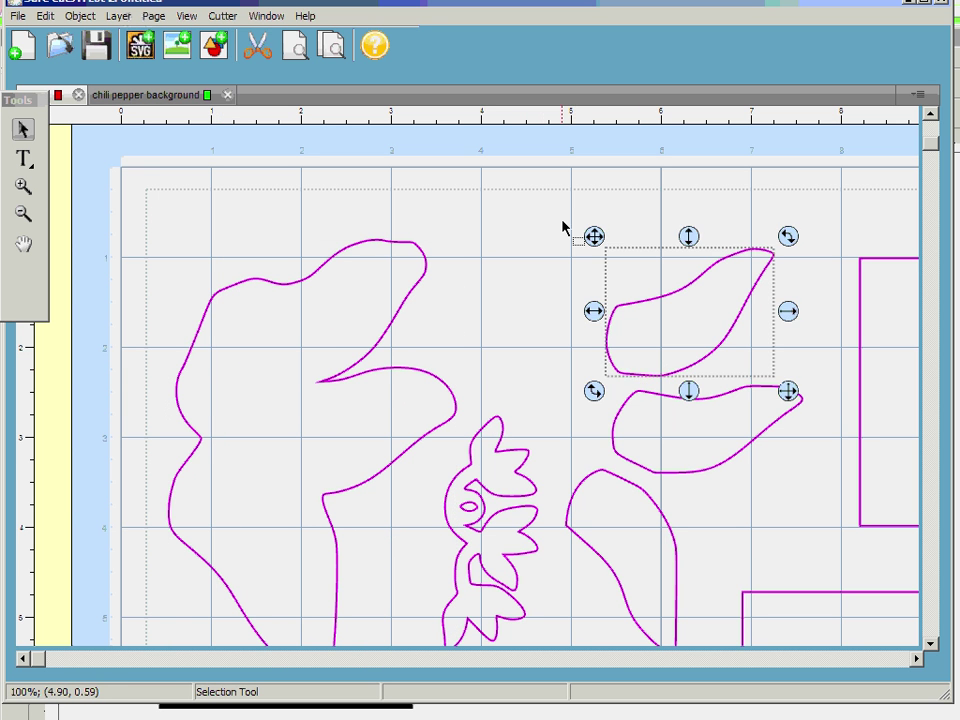
pyautogui.moveTo(572, 204); pyautogui.dragTo(705, 455)
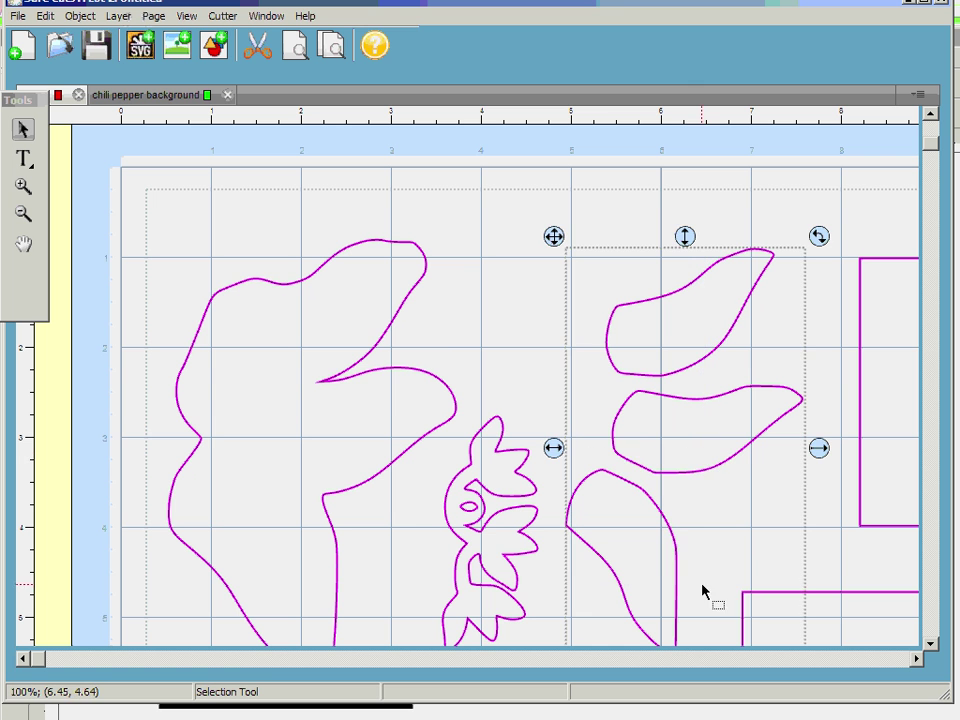
pyautogui.rightClick(630, 430)
pyautogui.click(658, 463)
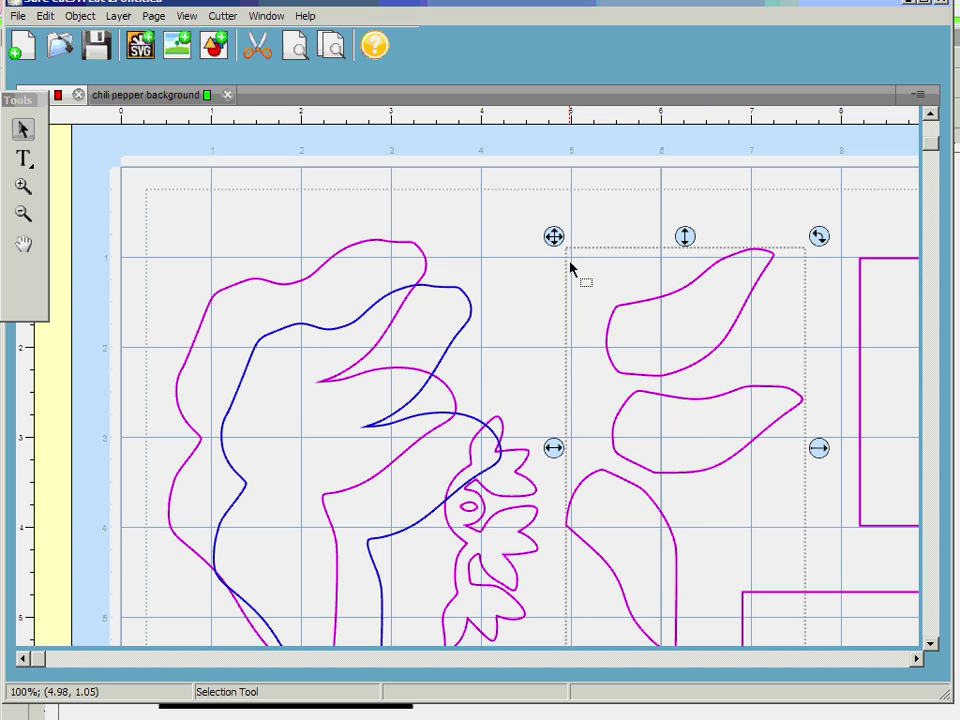
pyautogui.moveTo(561, 246); pyautogui.dragTo(718, 619)
pyautogui.click(300, 305)
pyautogui.click(46, 16)
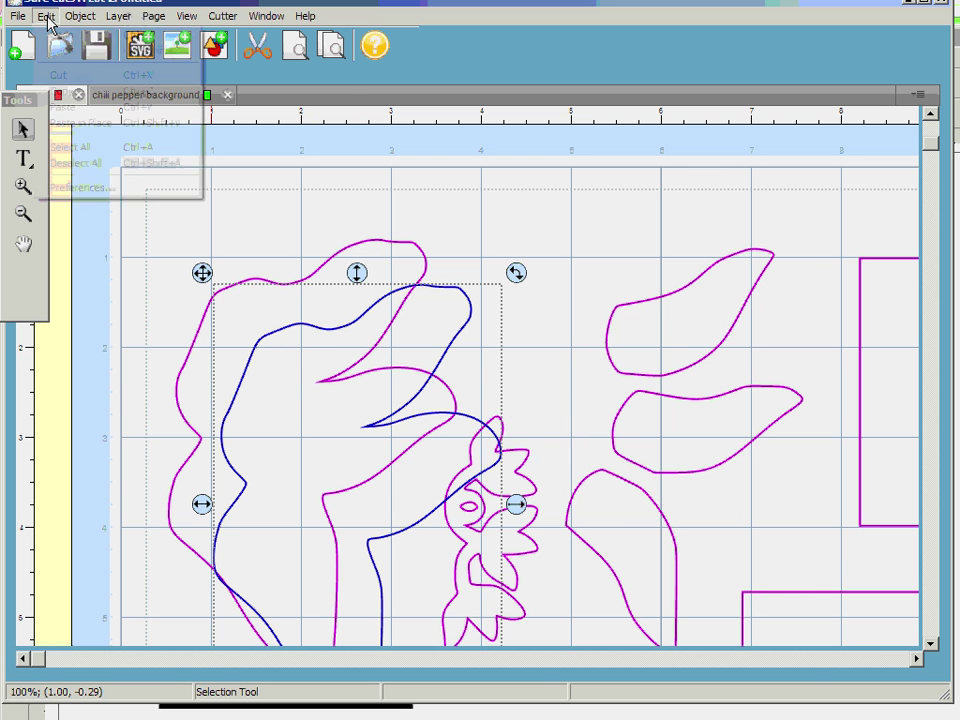
pyautogui.click(60, 87)
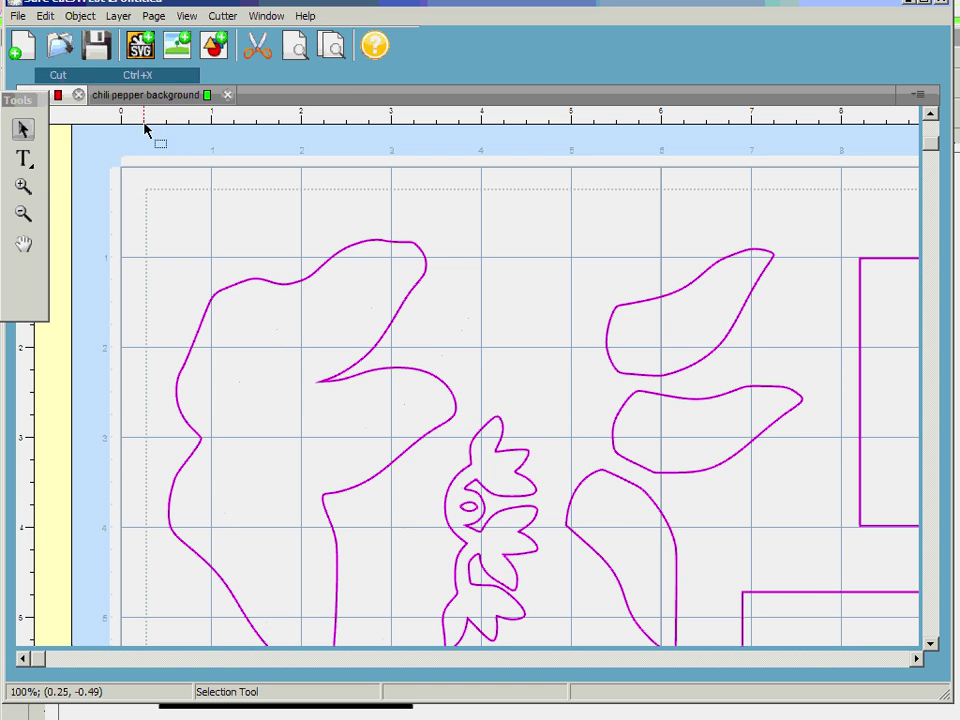
# Step: Copy the three right-hand pepper pieces from the traced page
pyautogui.moveTo(612, 184); pyautogui.dragTo(690, 589)
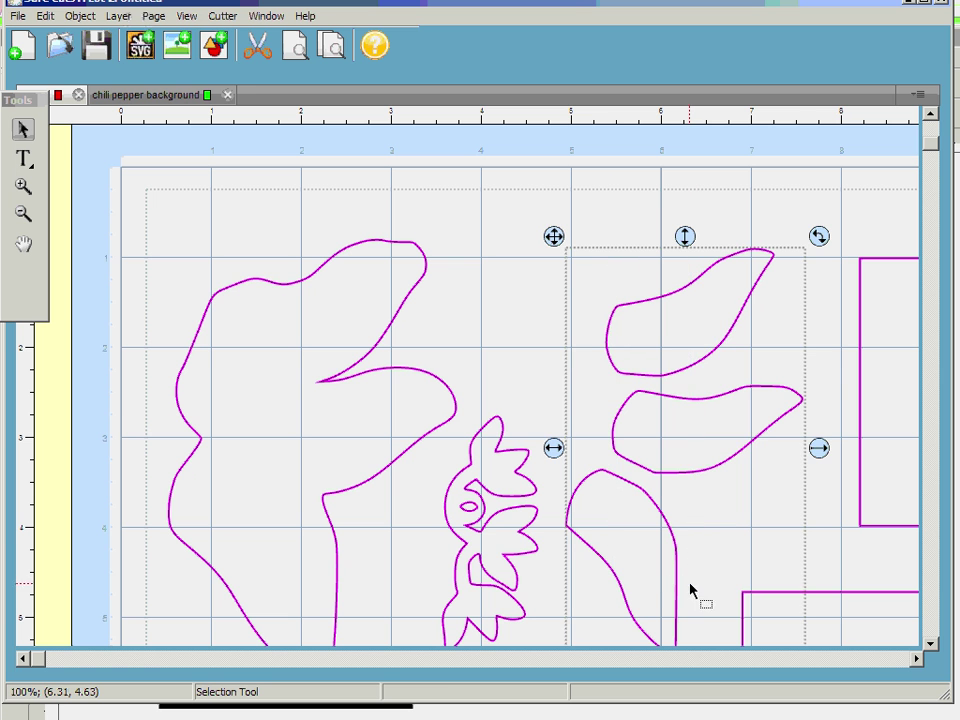
pyautogui.rightClick(652, 332)
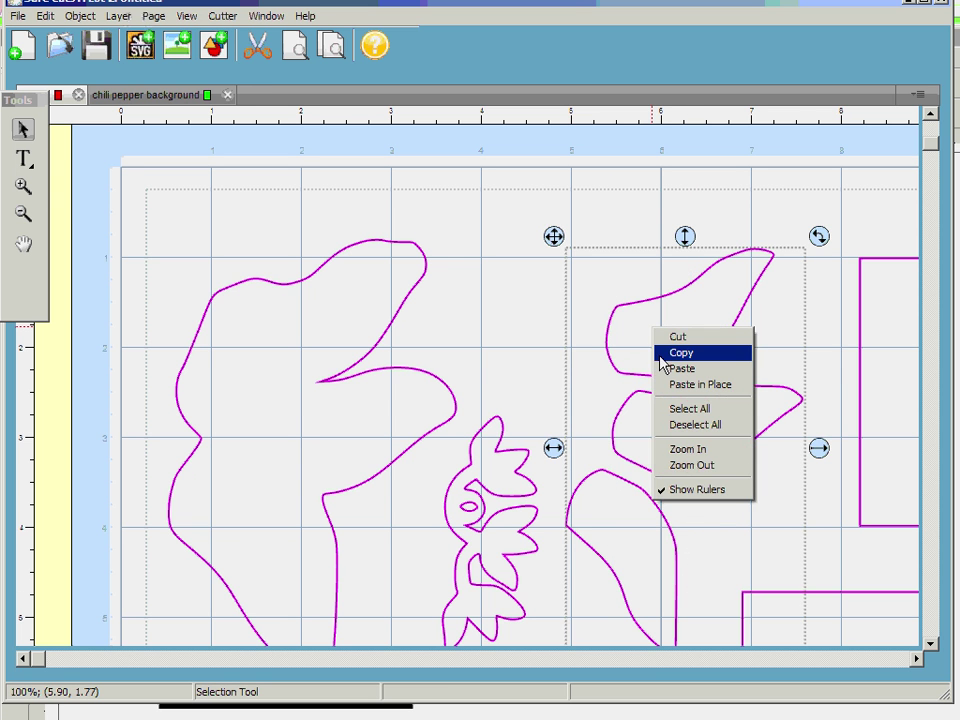
pyautogui.click(664, 355)
# Step: Add a page named 'chili pepper' and paste the three pepper pieces in place
pyautogui.click(153, 16)
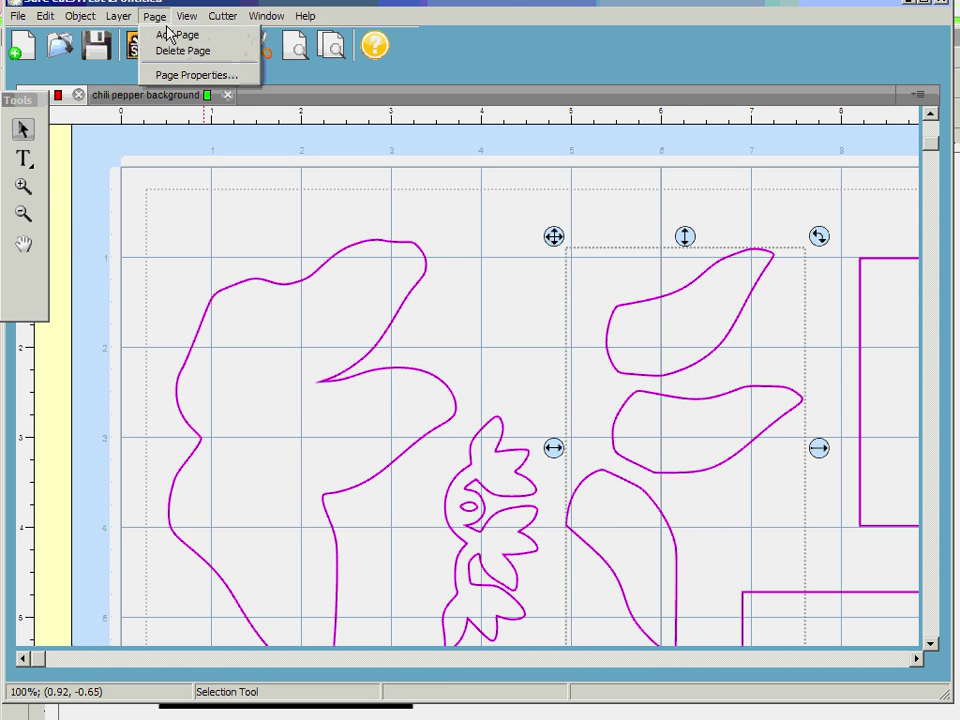
pyautogui.click(176, 36)
pyautogui.moveTo(671, 379); pyautogui.dragTo(514, 373)
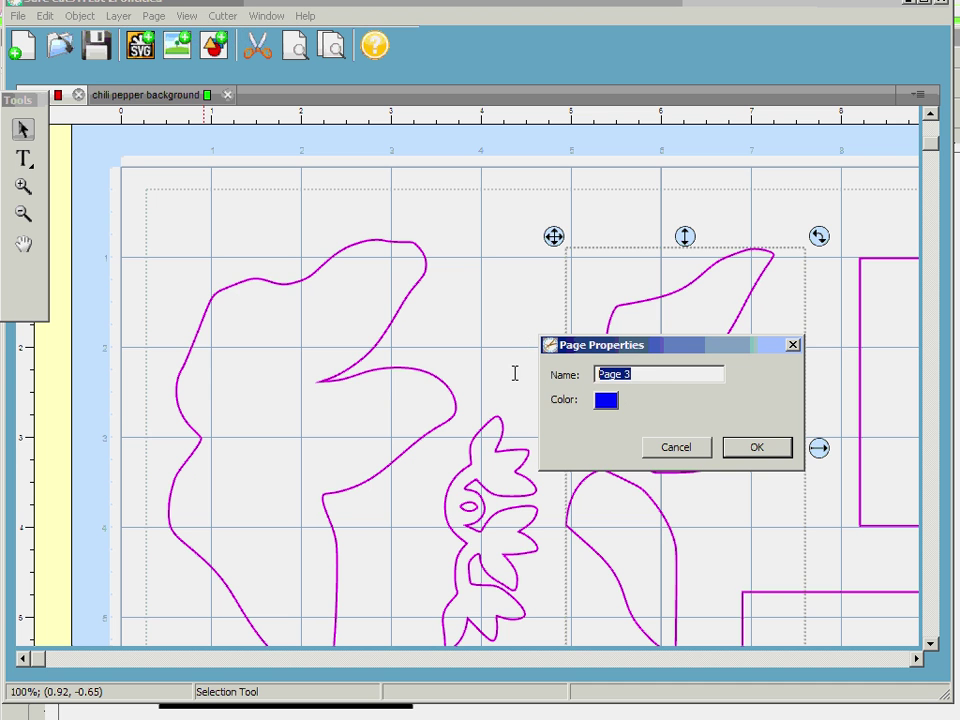
pyautogui.write('chili pepper')
pyautogui.press('Return')
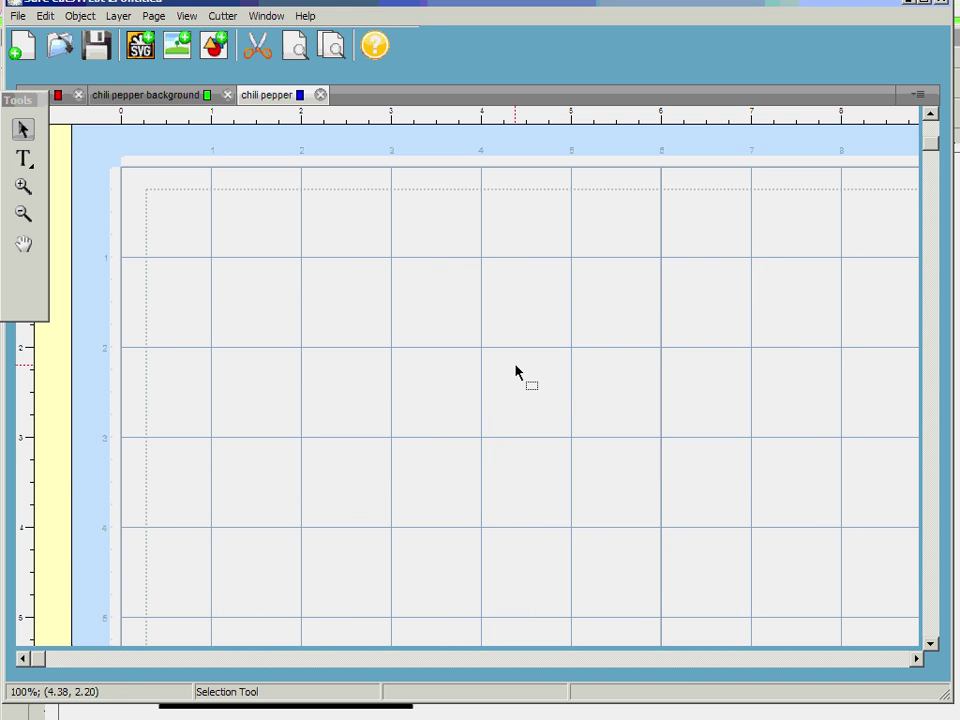
pyautogui.rightClick(451, 369)
pyautogui.click(470, 422)
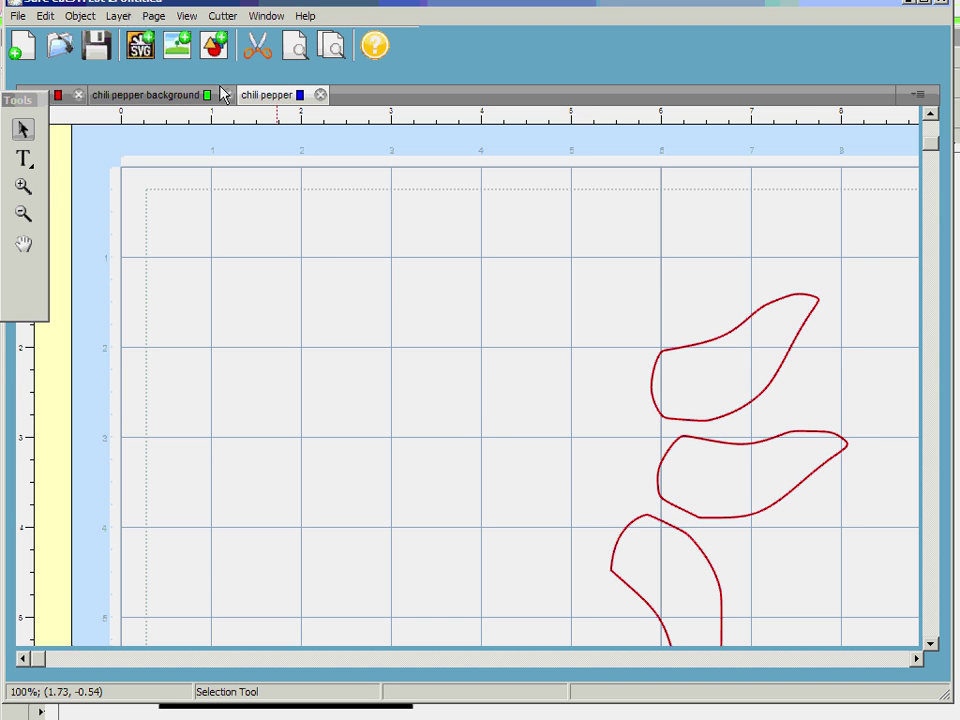
# Step: Add a third page named 'leaves'
pyautogui.click(153, 17)
pyautogui.click(158, 35)
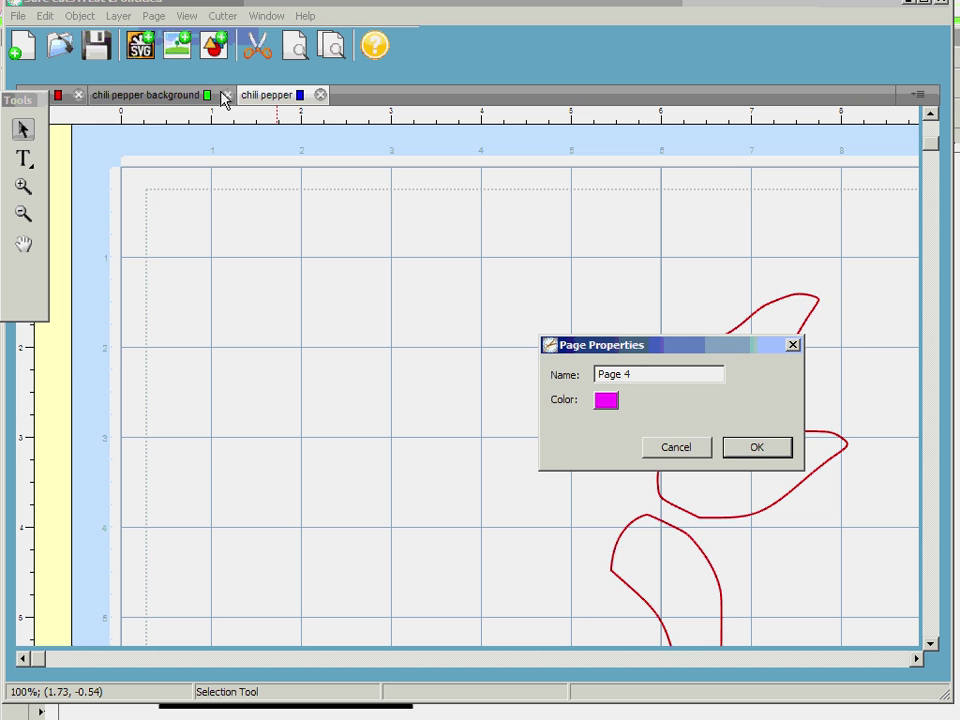
pyautogui.moveTo(660, 373); pyautogui.dragTo(543, 366)
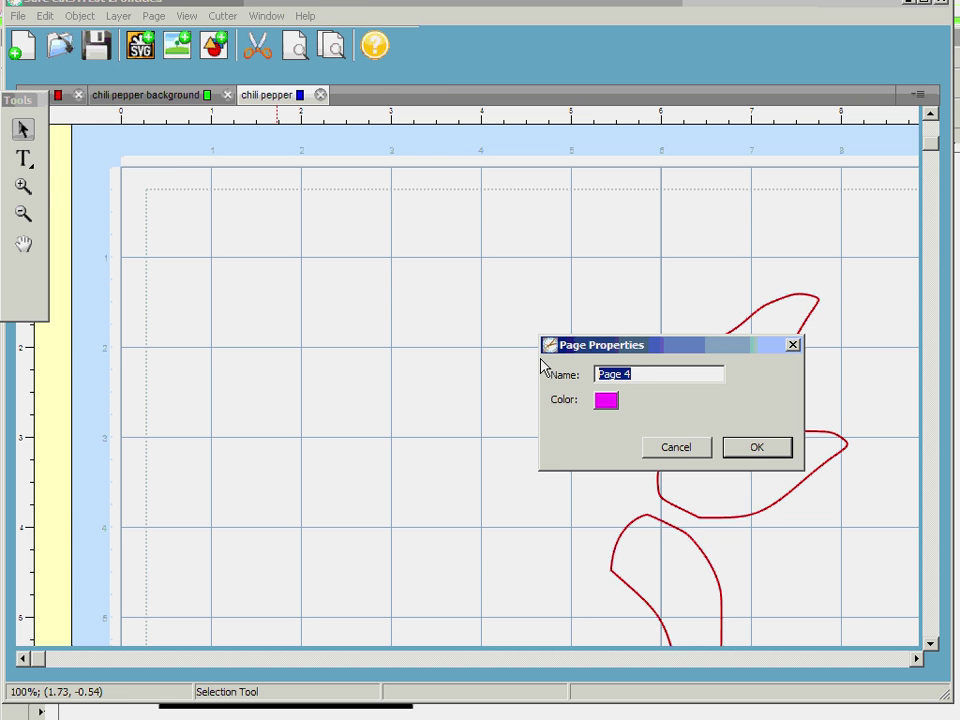
pyautogui.write('leaves')
pyautogui.press('Return')
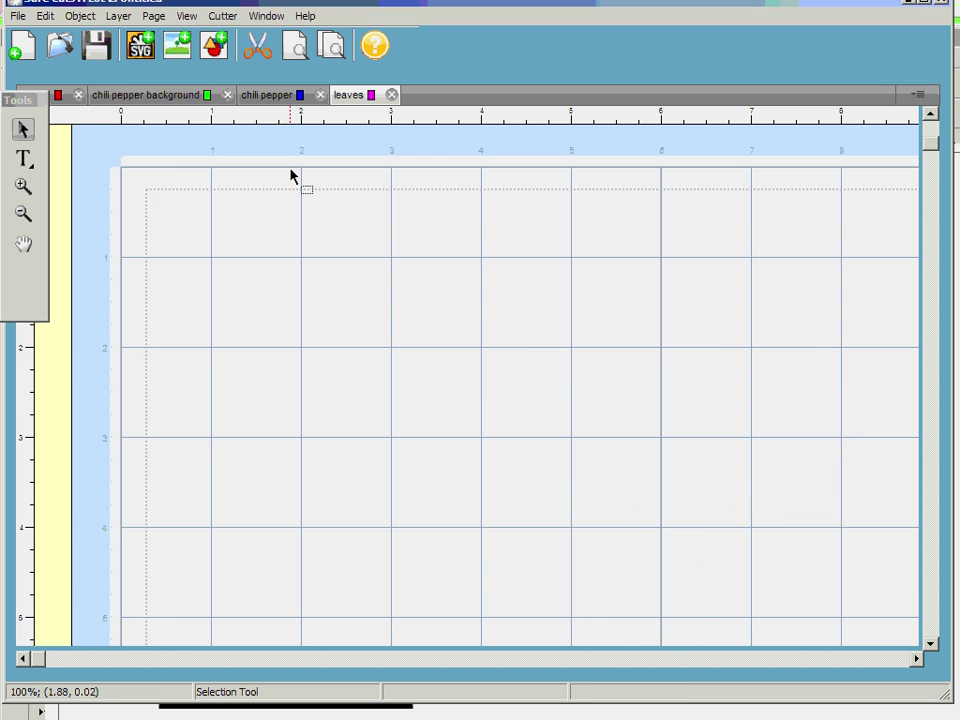
# Step: Copy the middle leaf cluster onto the leaves page and move it to the top-left corner
pyautogui.click(56, 94)
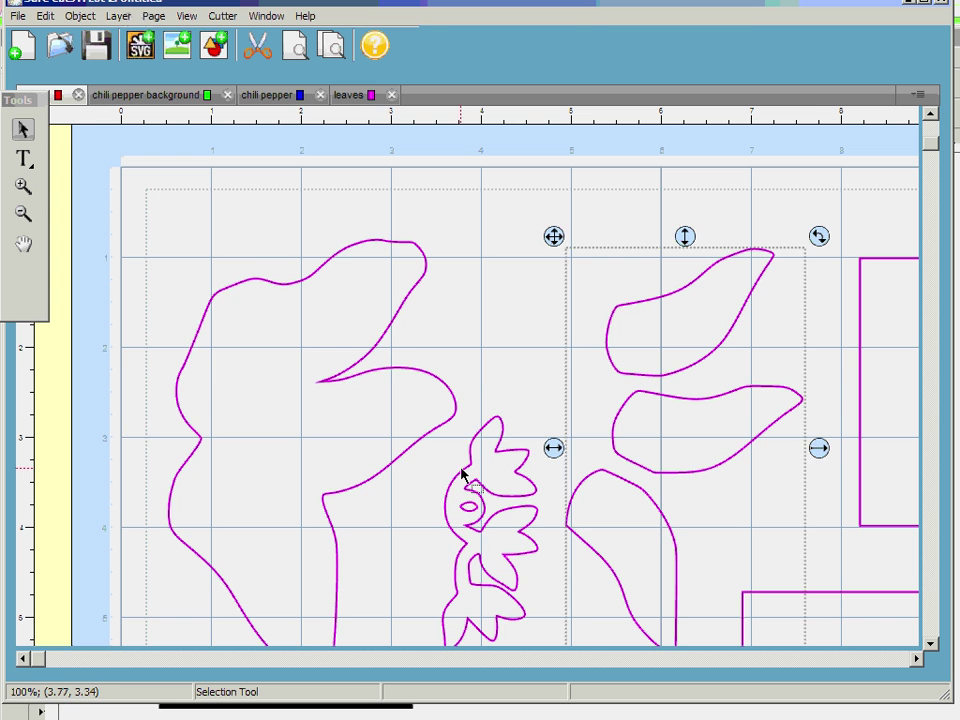
pyautogui.moveTo(473, 368); pyautogui.dragTo(484, 574)
pyautogui.rightClick(498, 550)
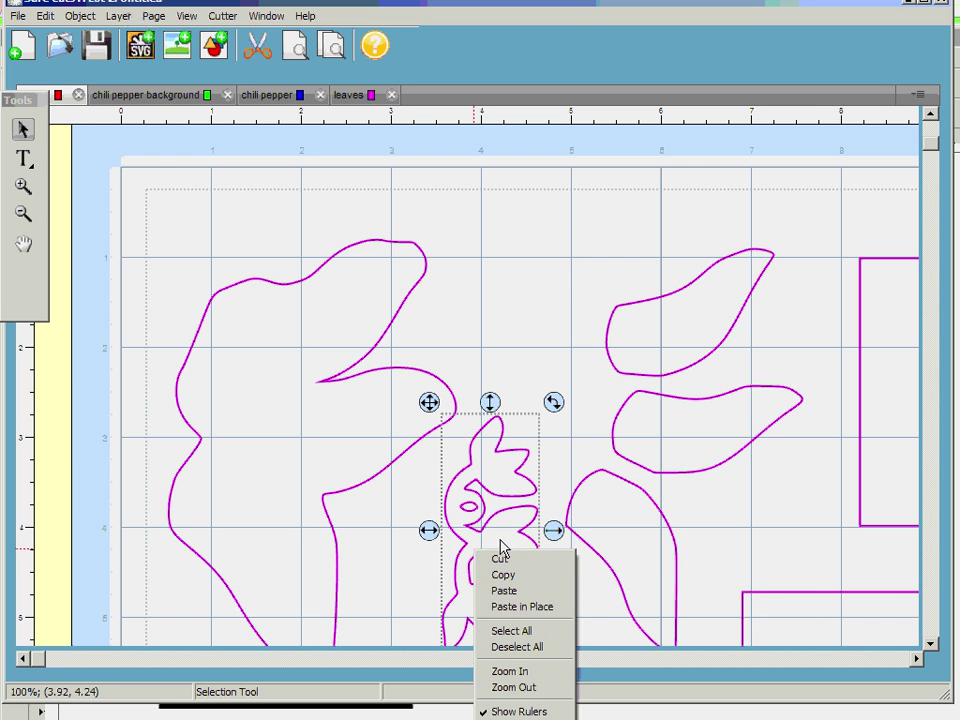
pyautogui.click(508, 574)
pyautogui.click(349, 94)
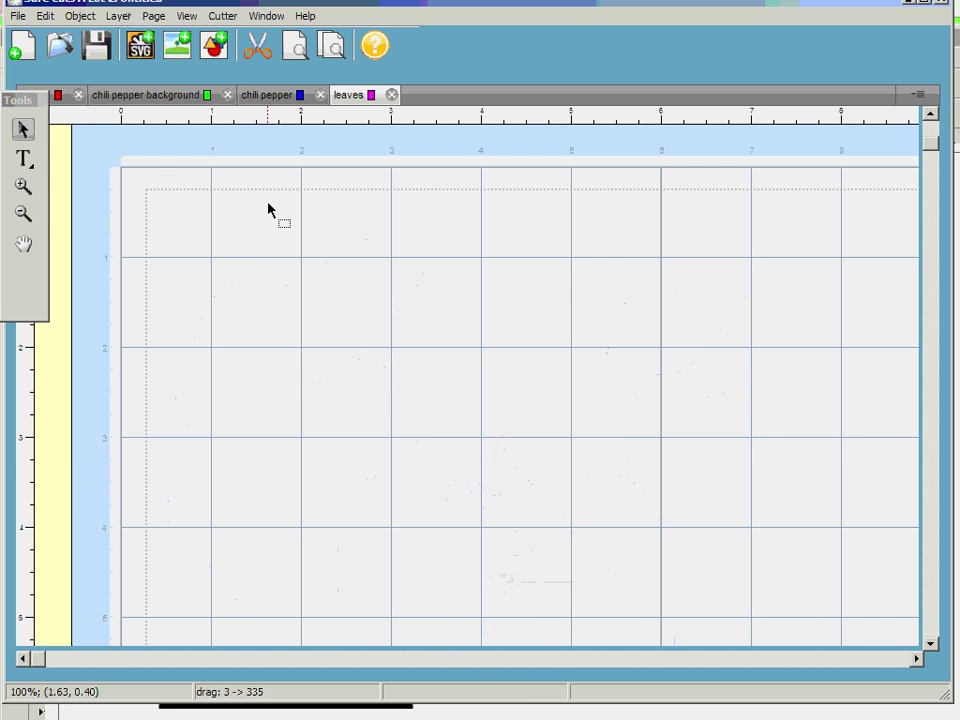
pyautogui.rightClick(250, 216)
pyautogui.click(290, 260)
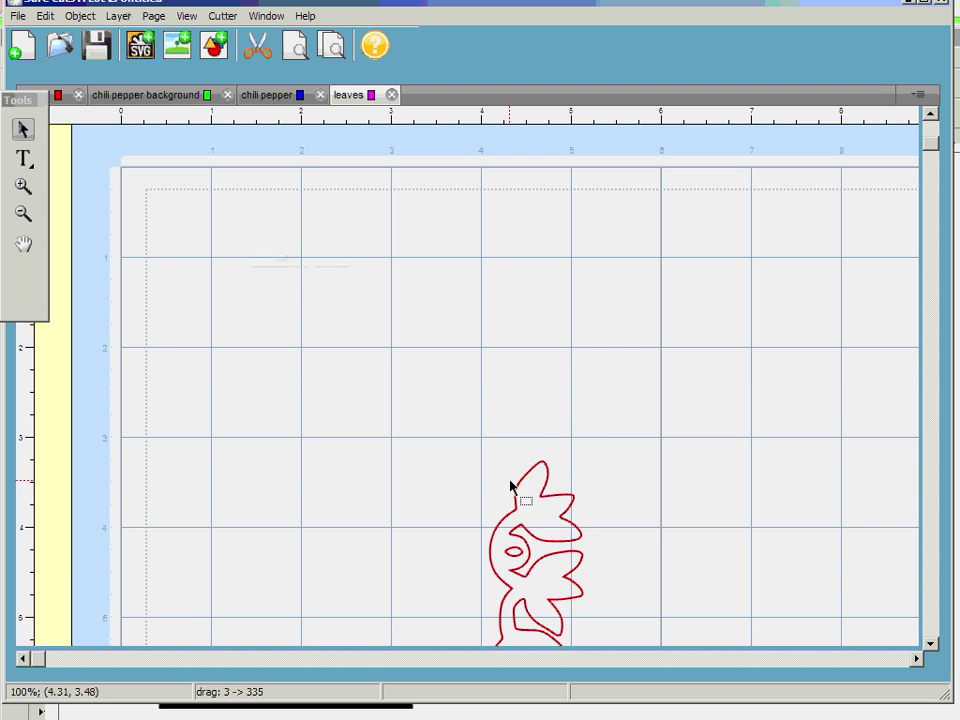
pyautogui.moveTo(474, 447); pyautogui.dragTo(155, 192)
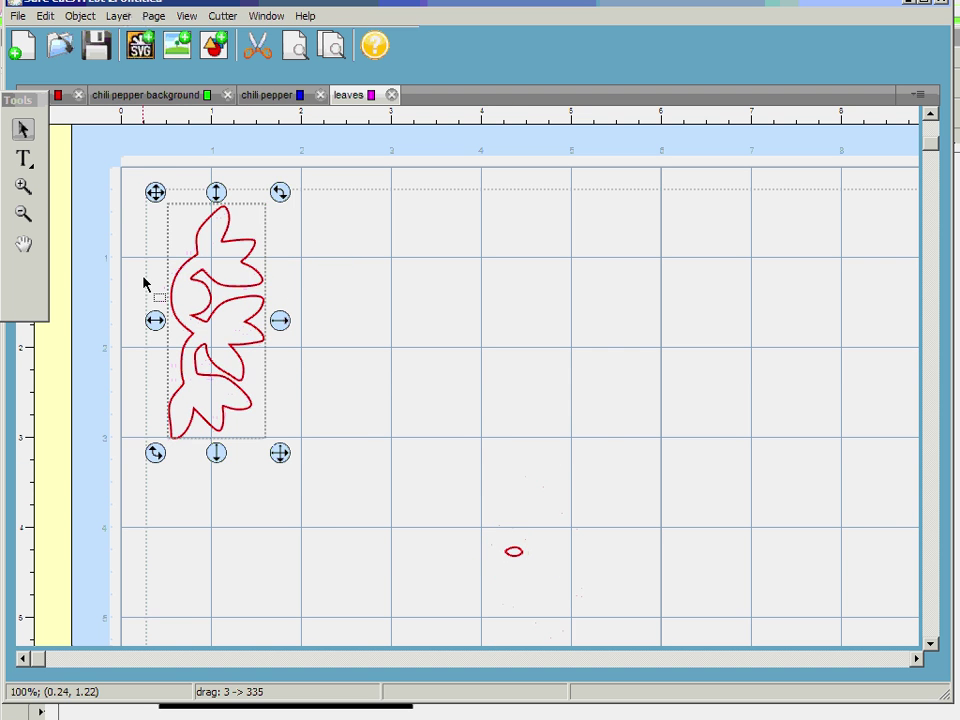
# Step: Return to the original traced page and switch over to Inkscape
pyautogui.click(62, 94)
pyautogui.scroll(-5, 741, 452)
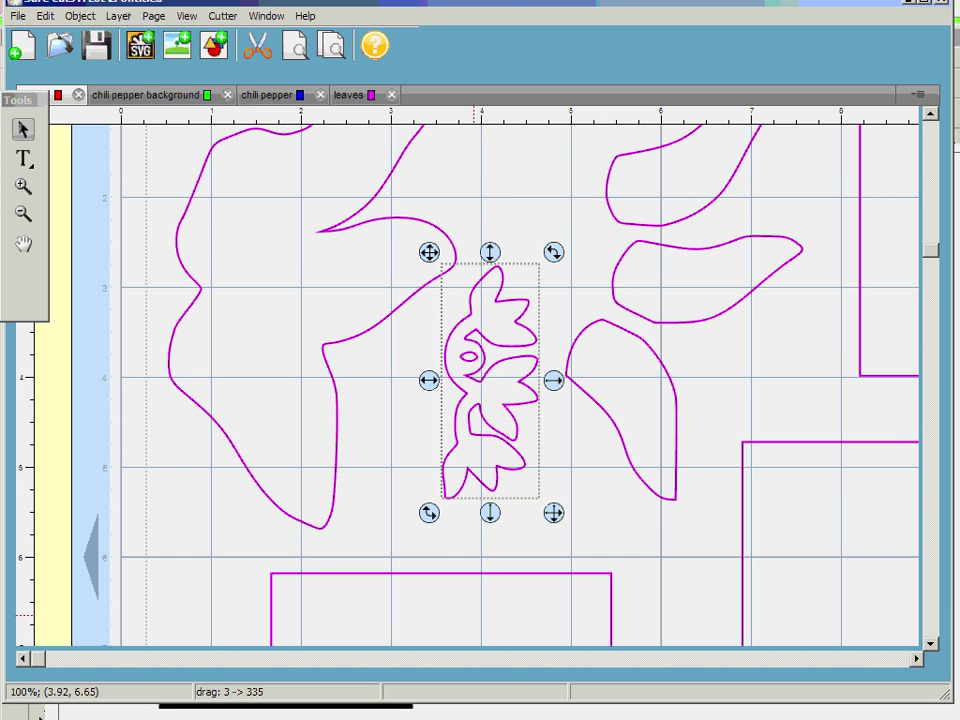
pyautogui.hotkey('alt', 'Tab')
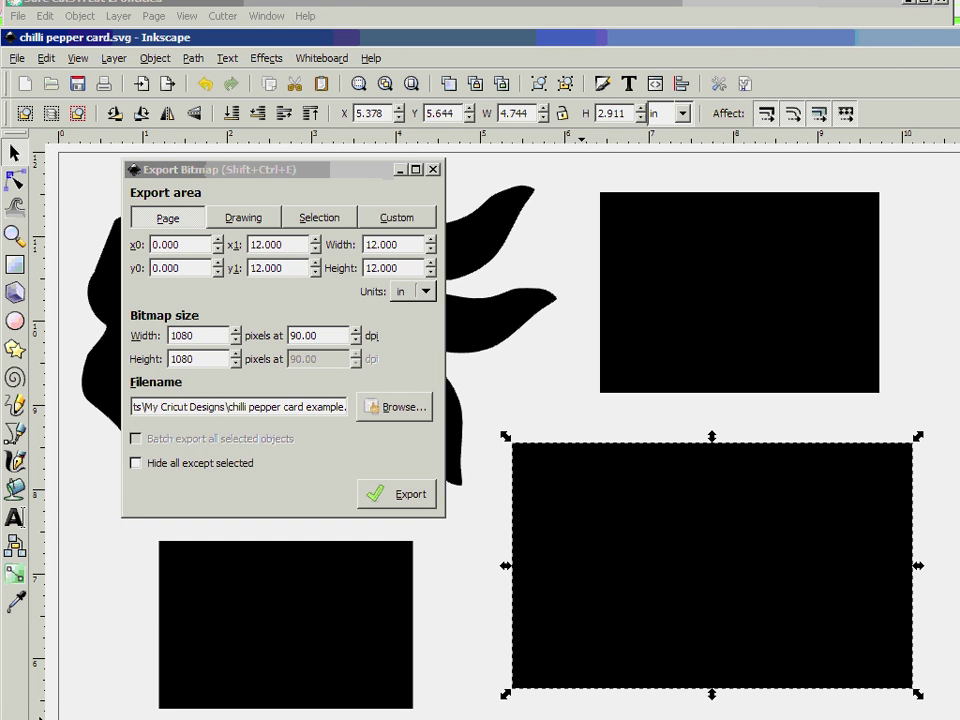
# Step: Leave Inkscape's Export Bitmap dialog and return to Sure Cuts A Lot 2
pyautogui.hotkey('alt', 'Tab')
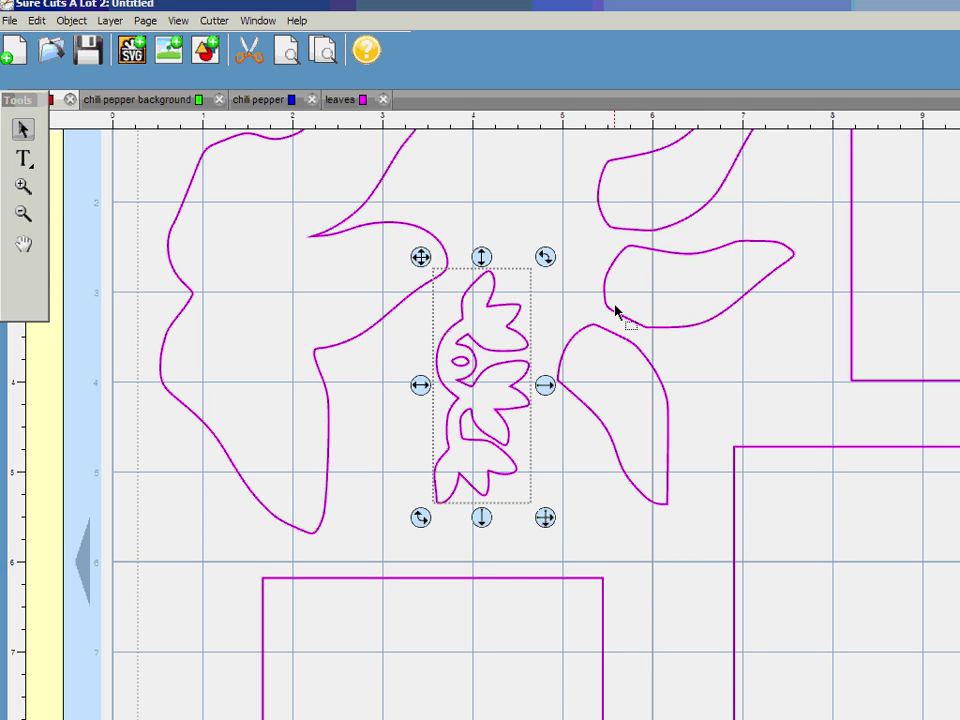
# Step: Fit the mat to the window, select every outline, and scale them narrower to fit
pyautogui.click(183, 20)
pyautogui.click(192, 71)
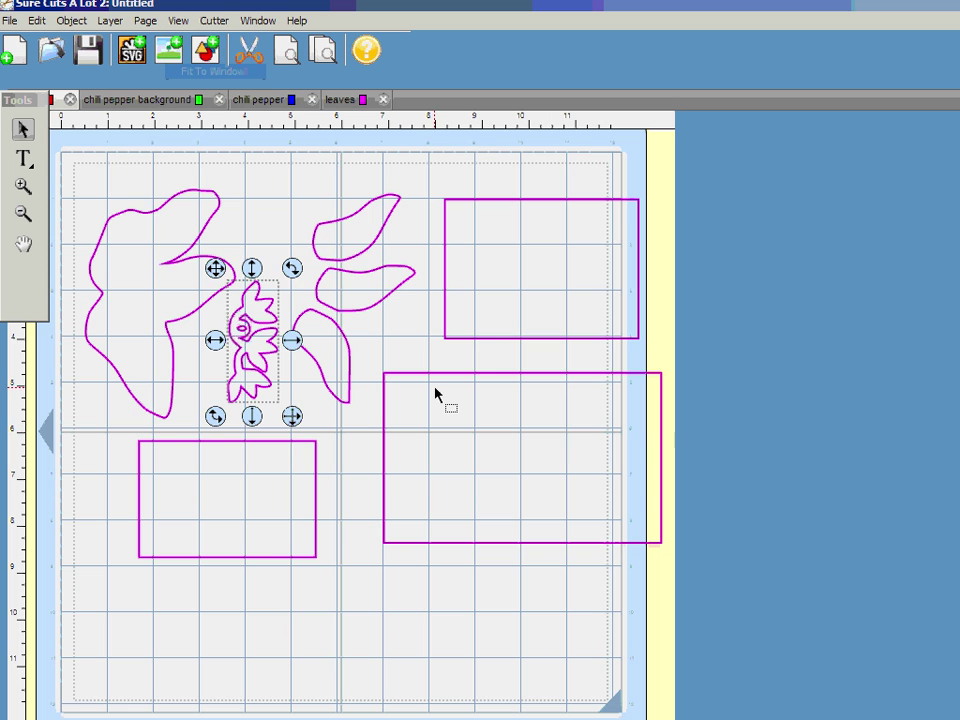
pyautogui.moveTo(76, 162); pyautogui.dragTo(730, 634)
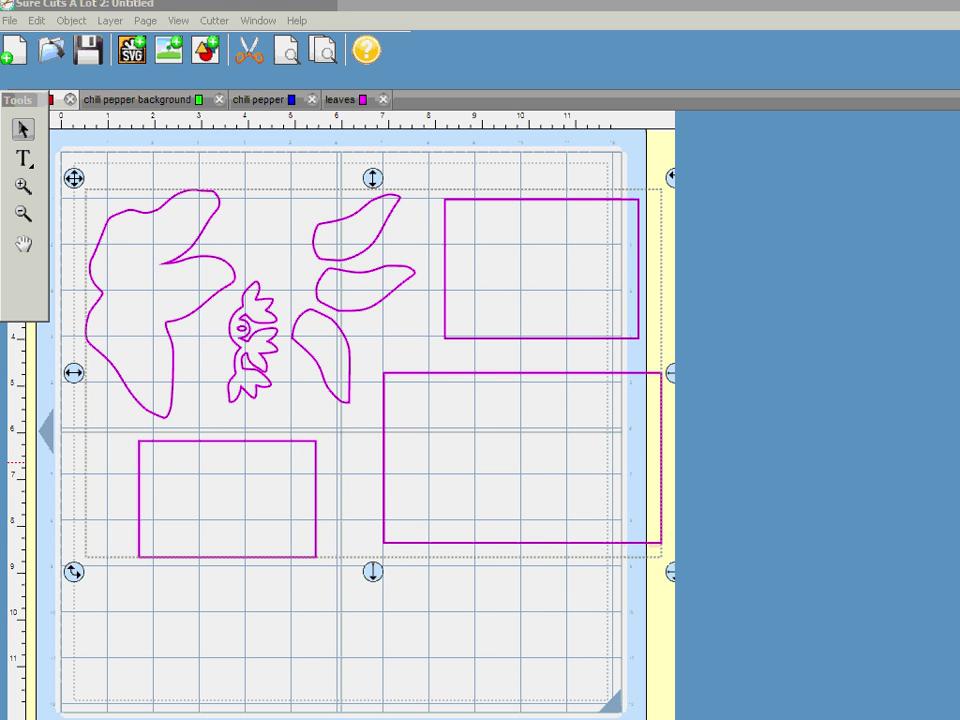
pyautogui.press('Return')
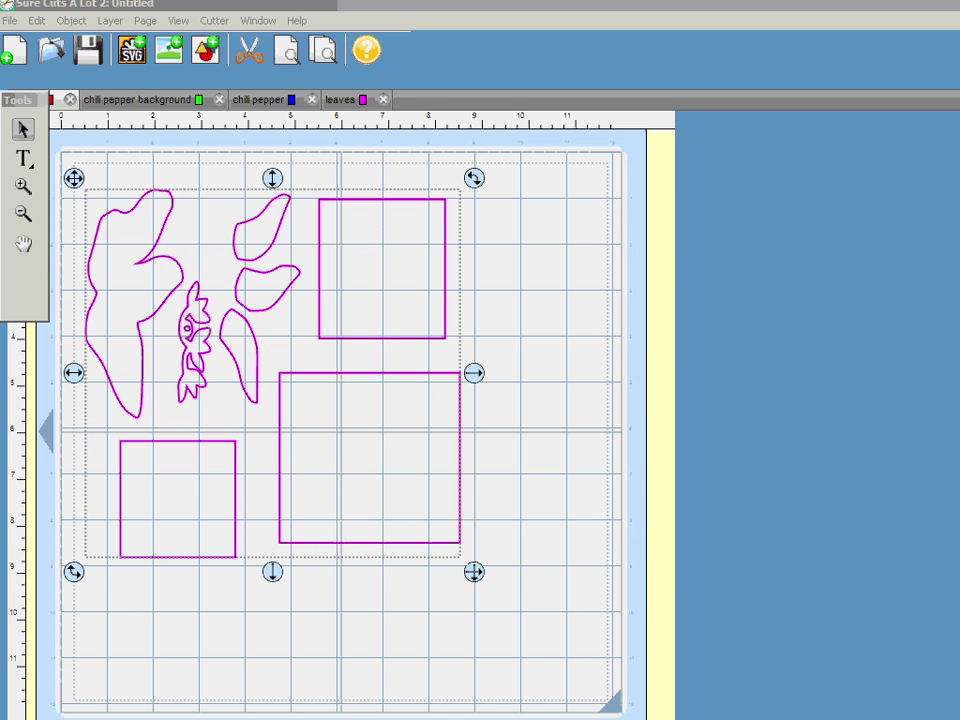